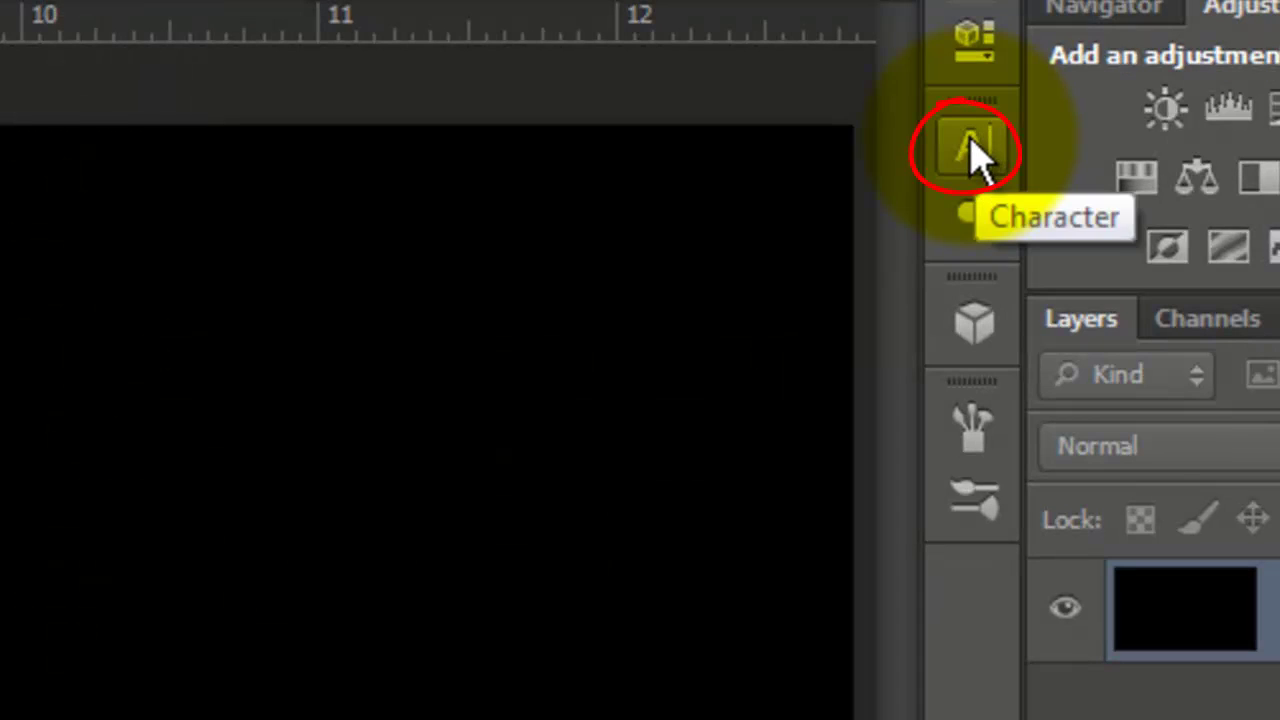
- Set the character formatting to Cooper Std Black at 163 pt in white
left_click(972, 155)
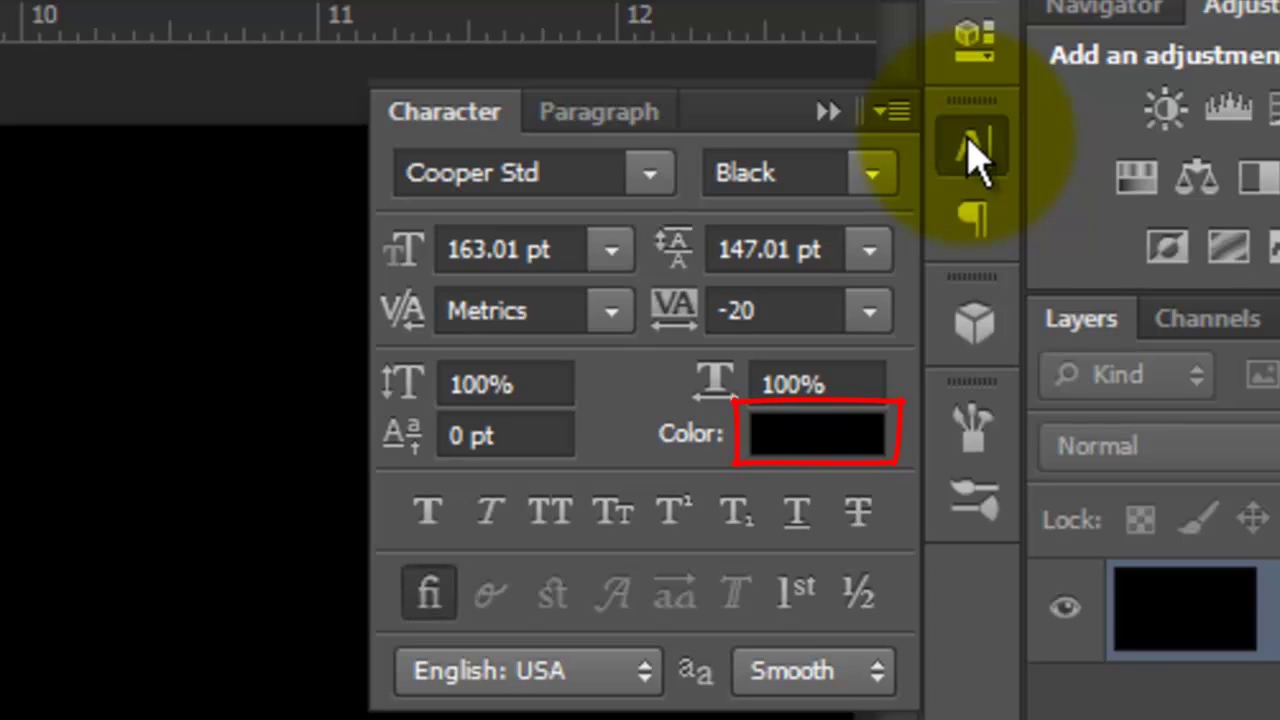
left_click(820, 445)
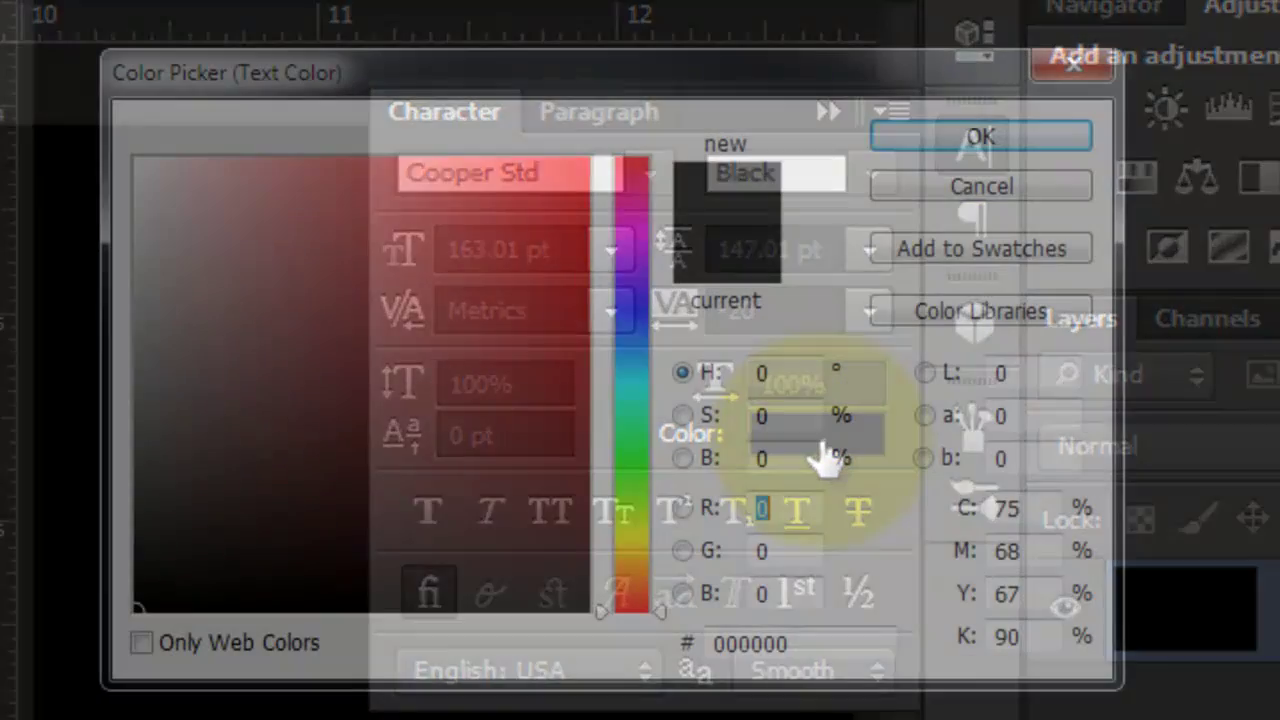
left_click(306, 194)
left_click(137, 160)
left_click(925, 135)
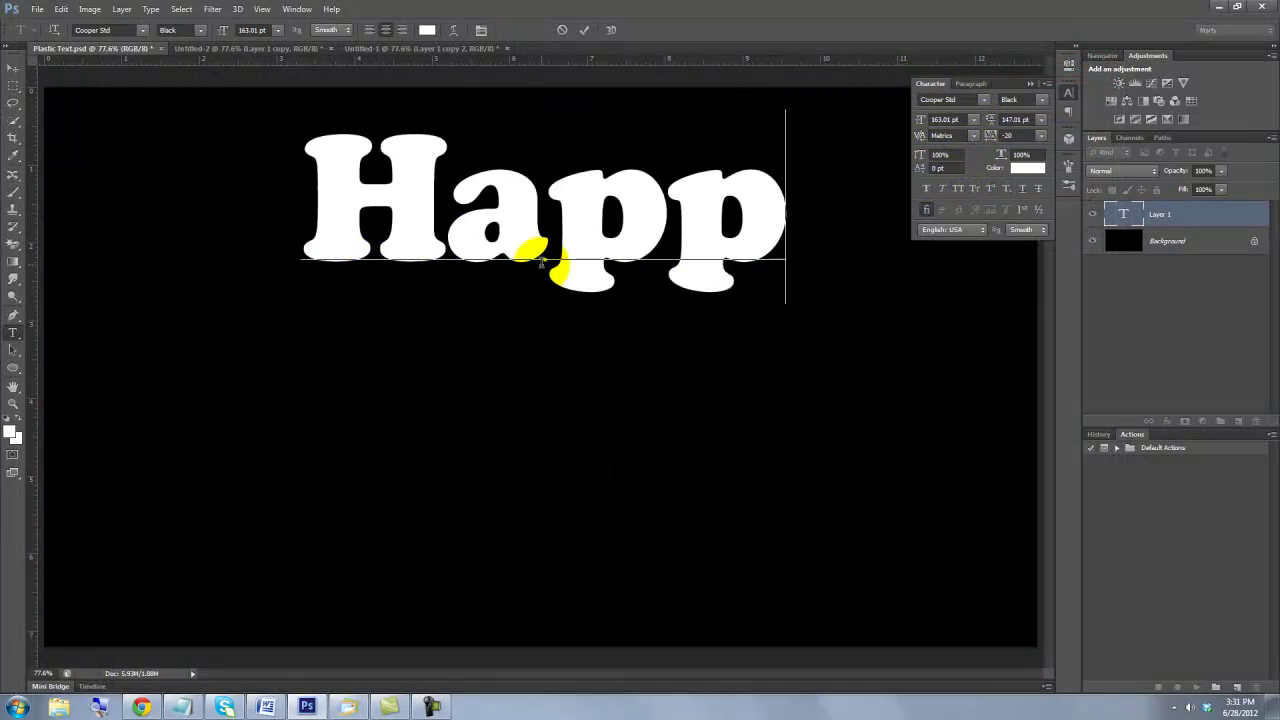
- Type 'Happy Birthday, Rosie!' on three lines and centre the text block on the canvas
type("y")
key("Return")
type("Birthday,")
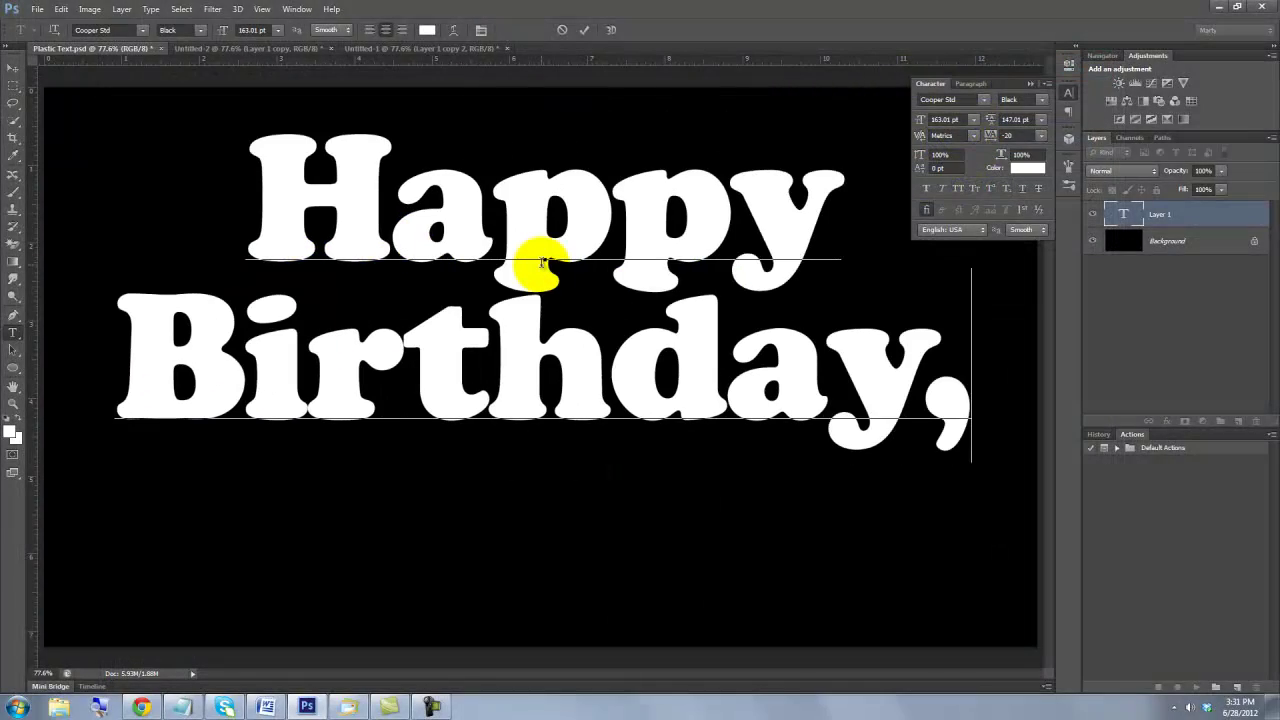
key("Return")
type("Rosie!")
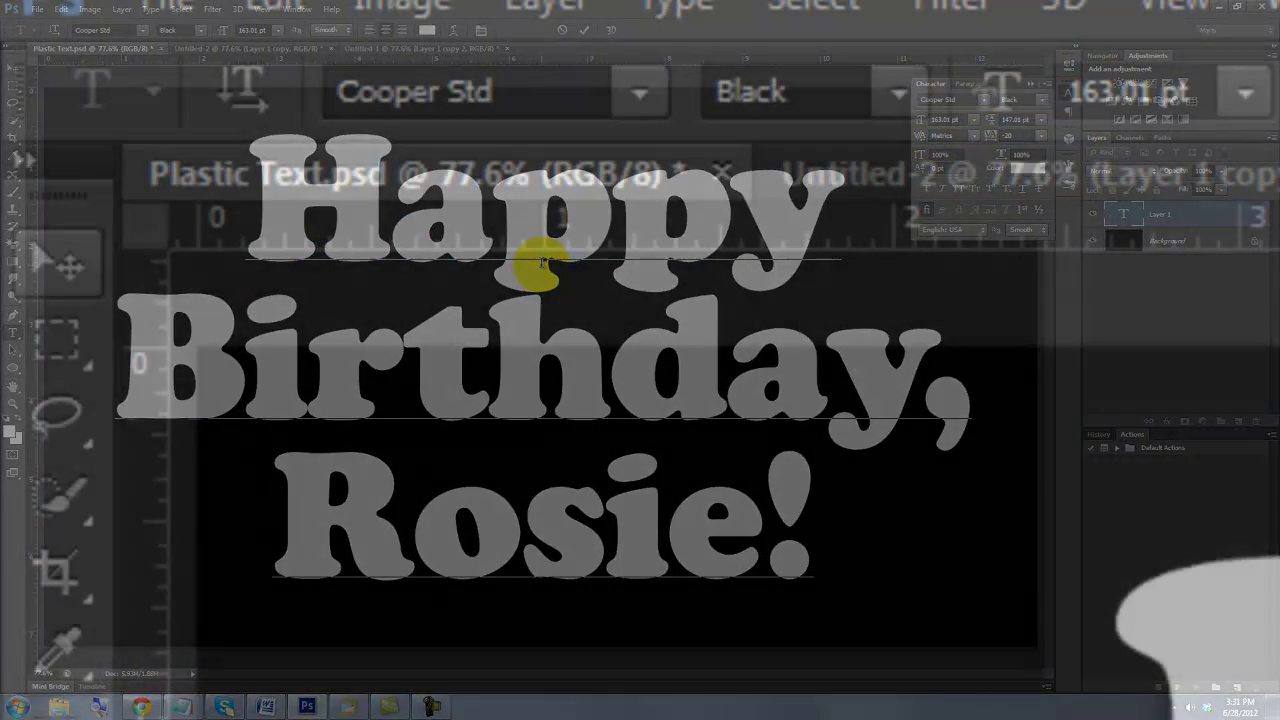
left_click(14, 68)
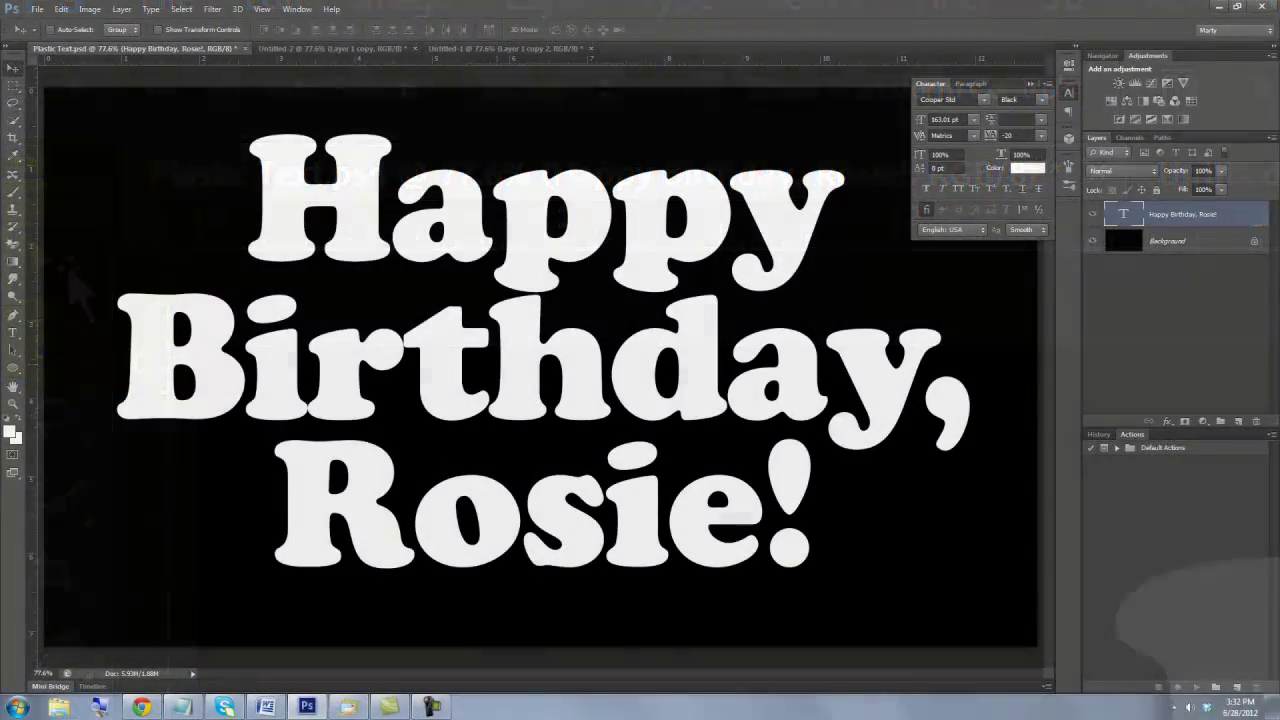
left_click_drag(500, 360, 510, 358)
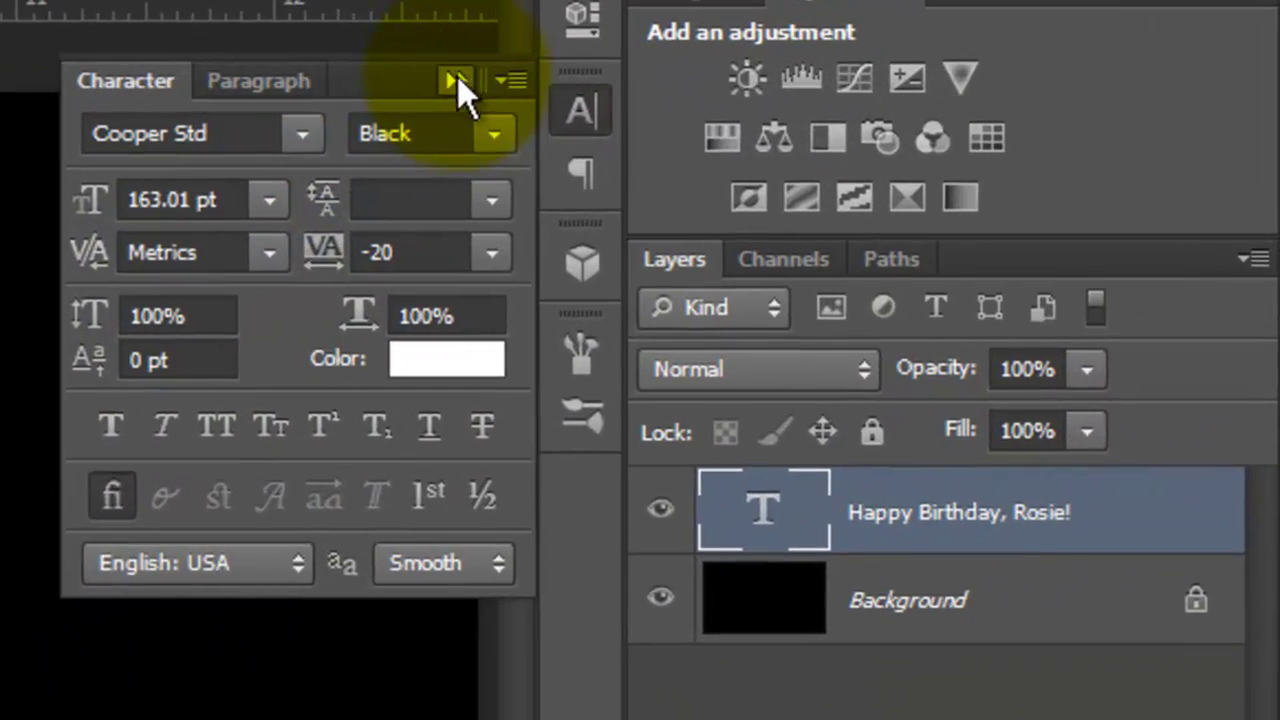
left_click(457, 78)
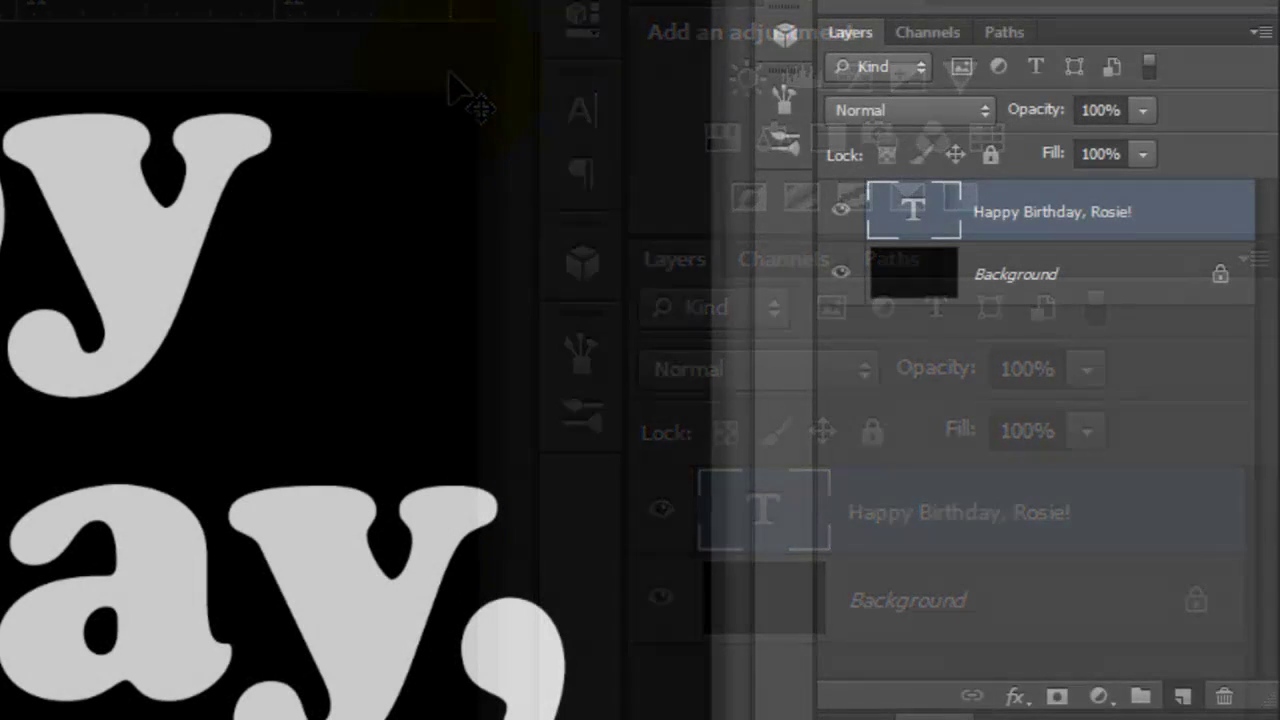
- Add a new layer, load the letter outlines as a selection, and delete the text layer
left_click(1185, 697)
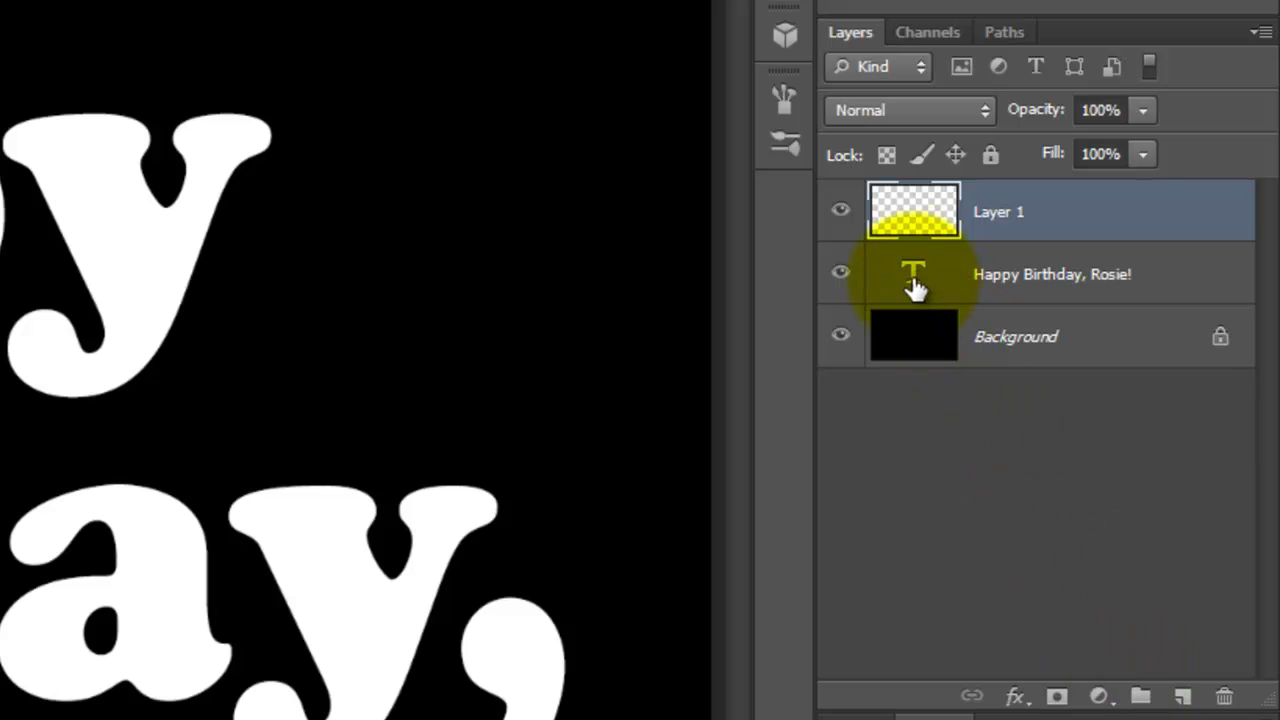
key("ctrl")
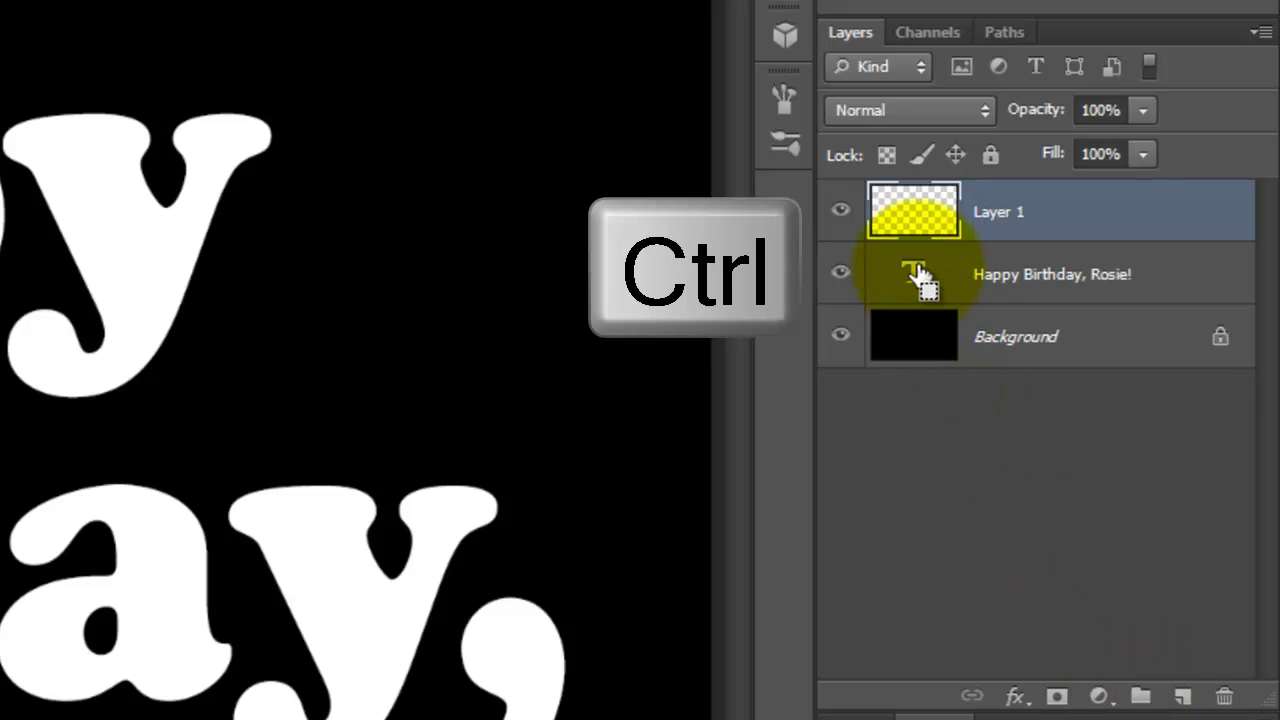
left_click(917, 275, "ctrl")
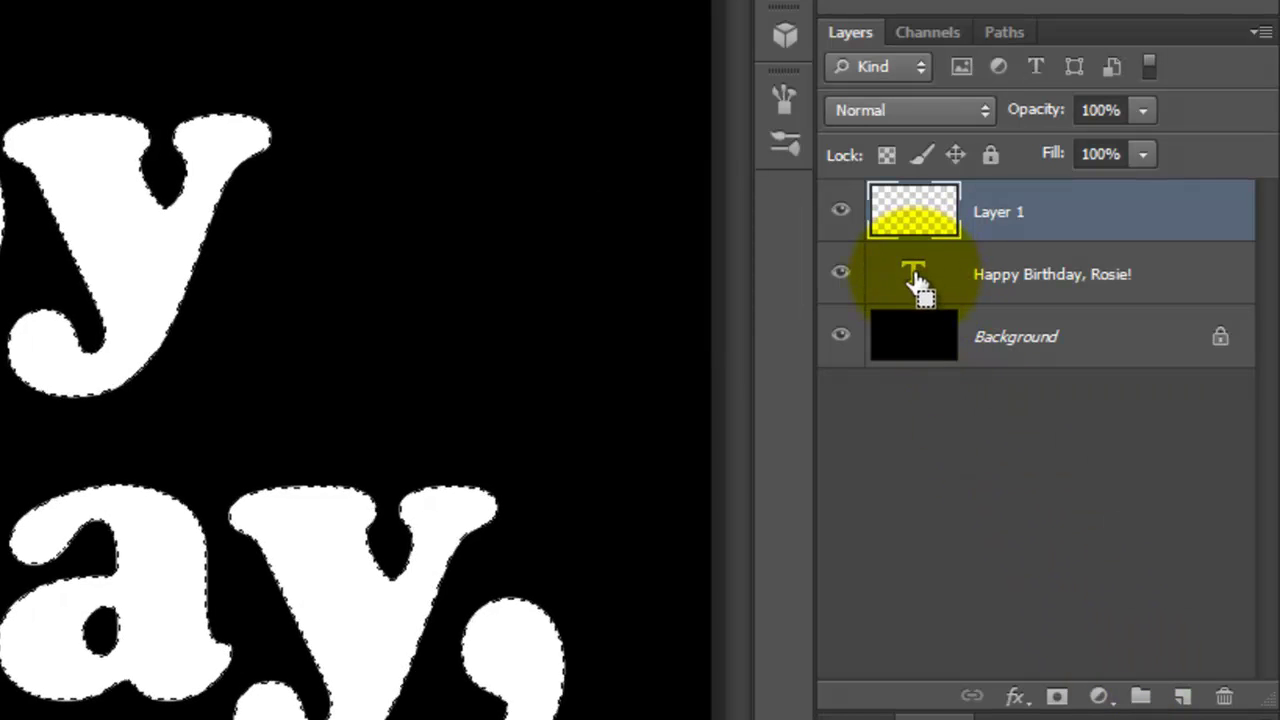
left_click_drag(915, 278, 1236, 699)
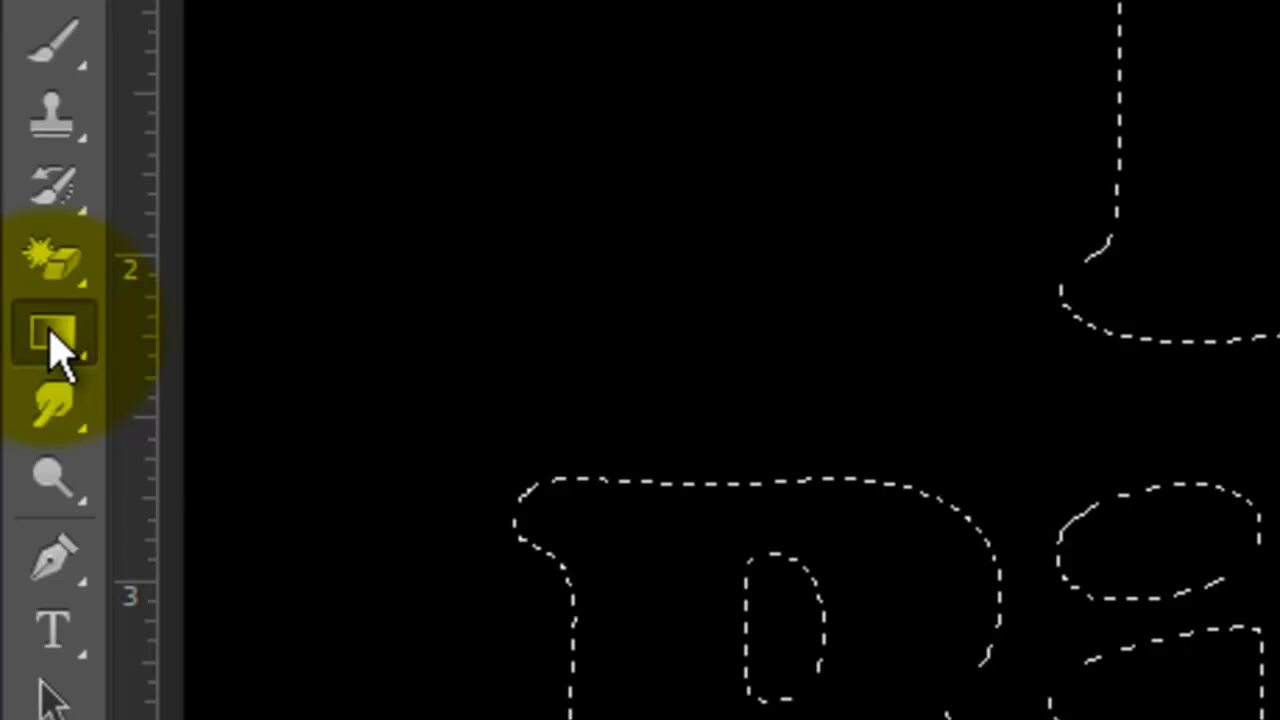
- Fill the selected letters with a horizontal left-to-right Spectrum gradient, then deselect
right_click(55, 335)
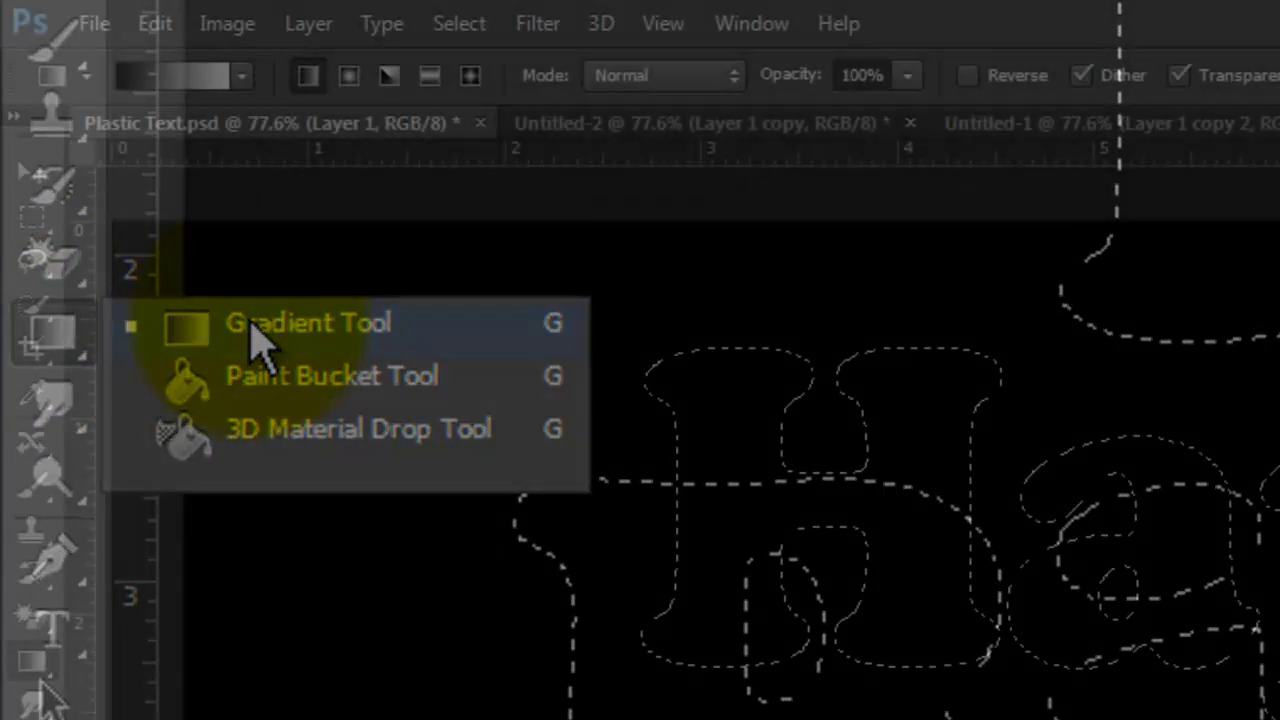
left_click(257, 328)
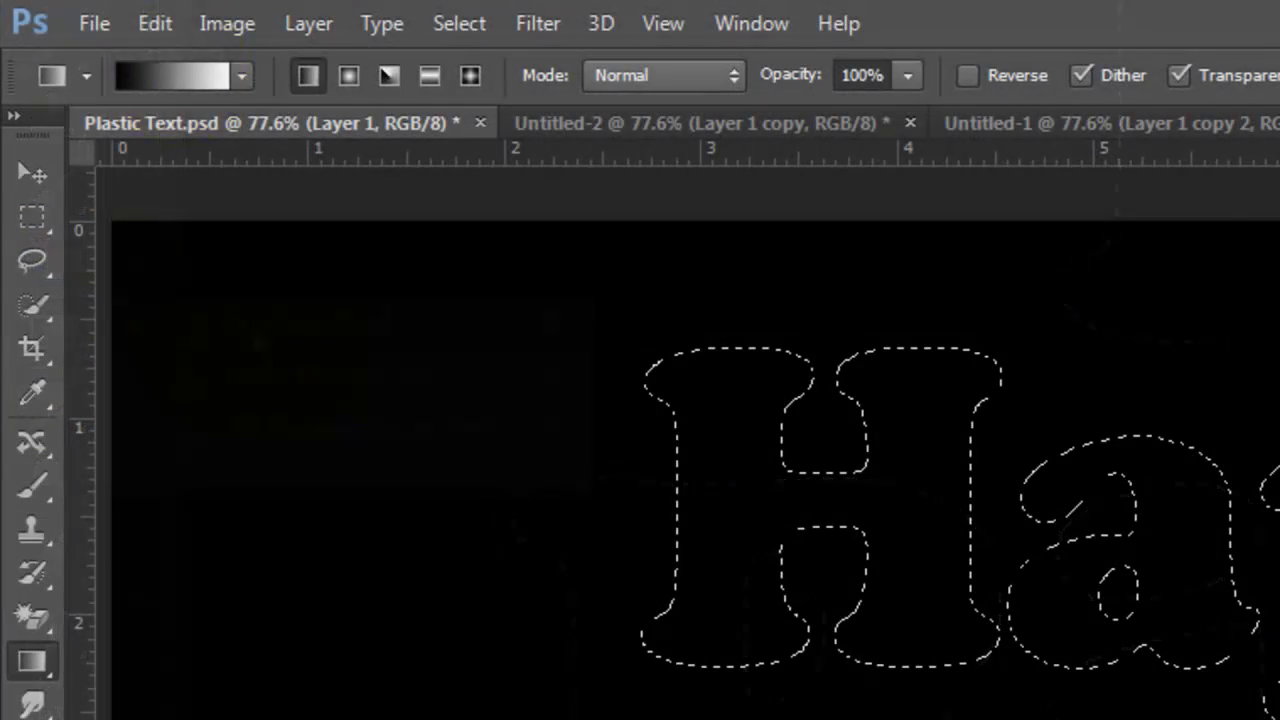
left_click(178, 70)
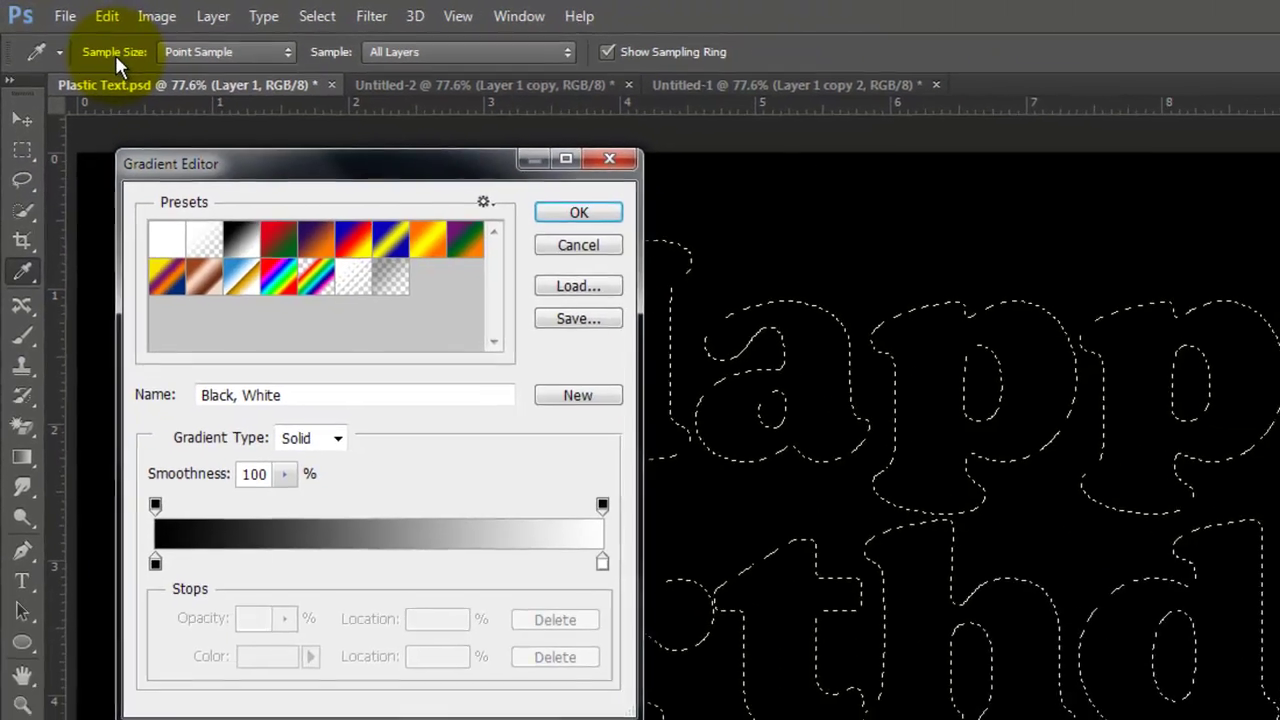
left_click(278, 280)
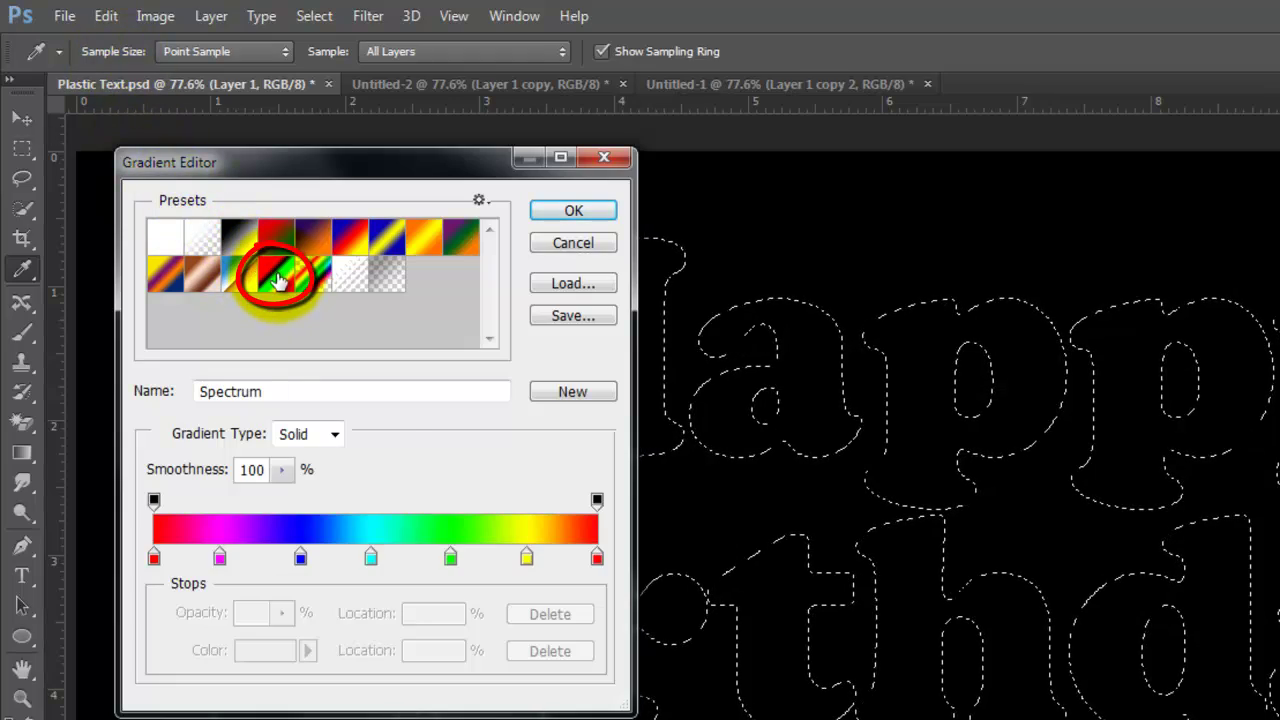
left_click(548, 210)
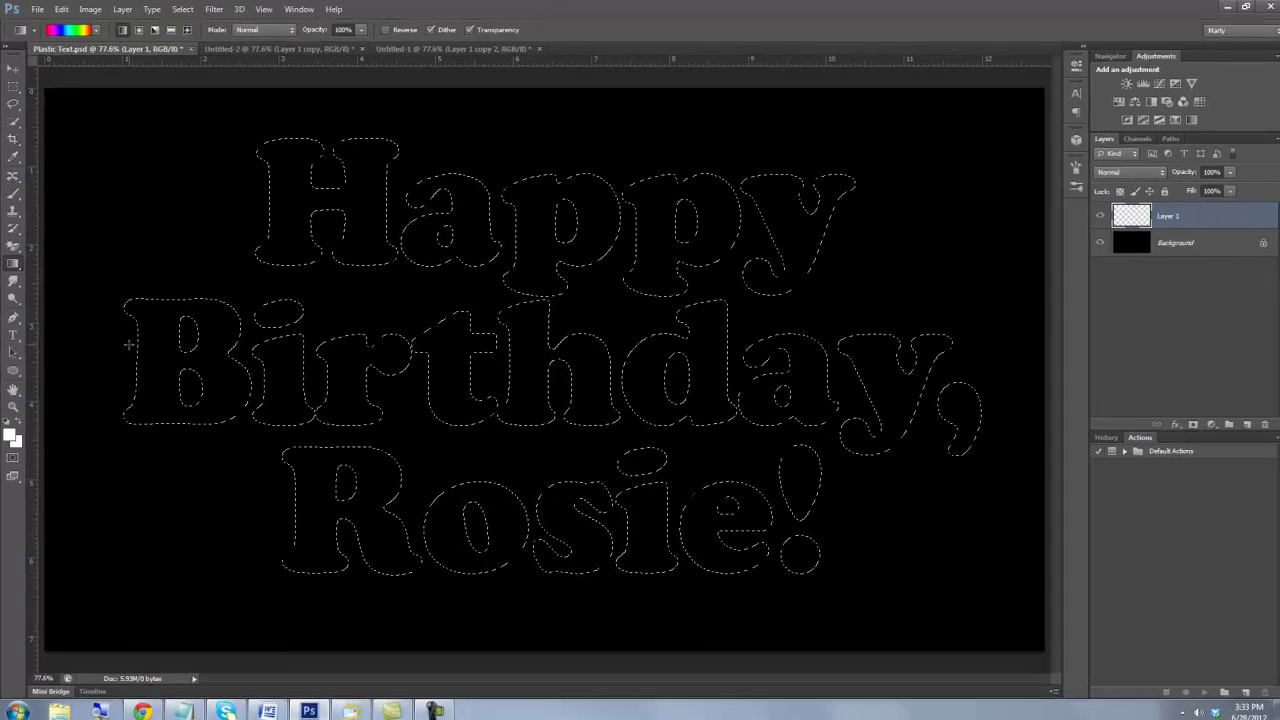
key("shift")
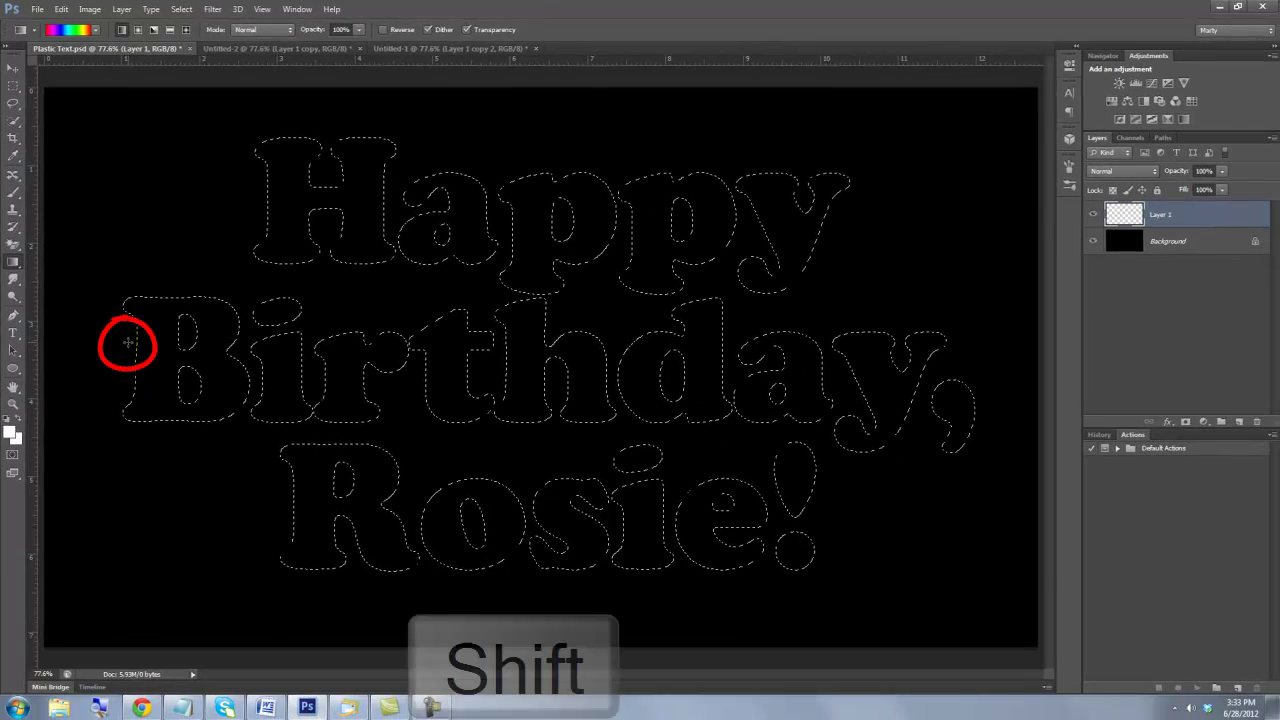
left_click_drag(128, 343, 140, 343)
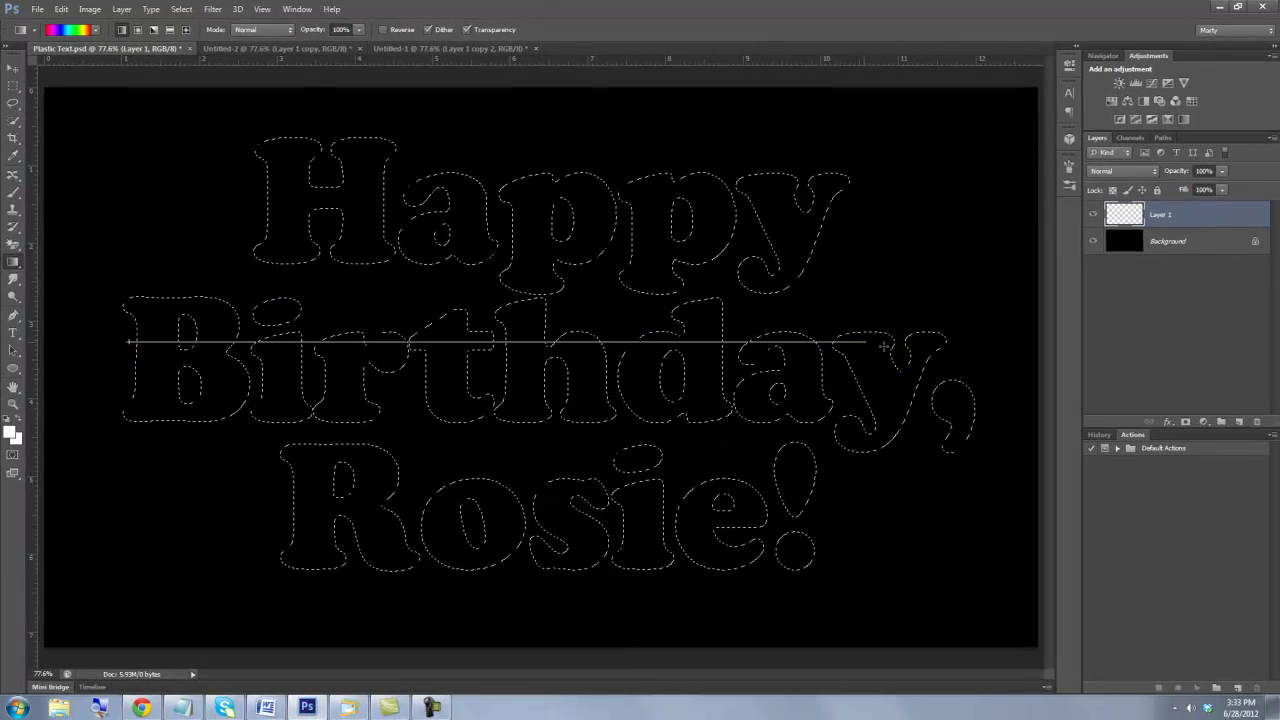
left_click_drag(884, 346, 975, 354)
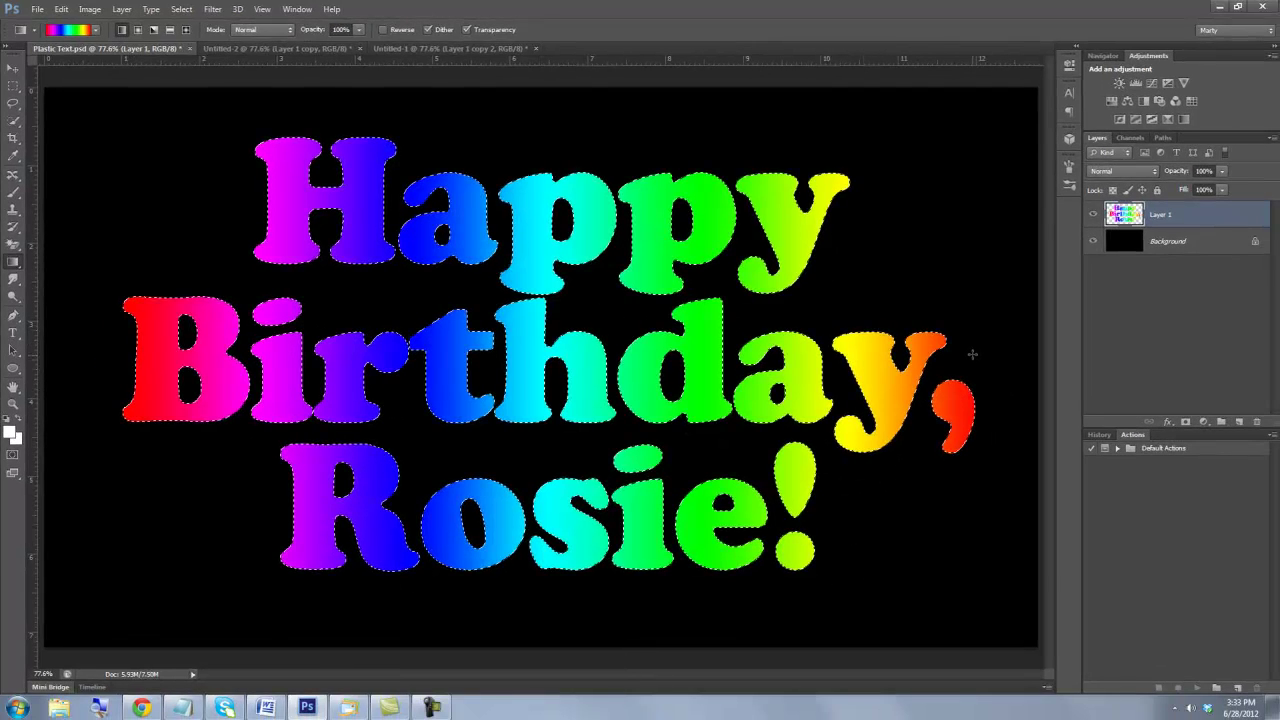
key("ctrl+d")
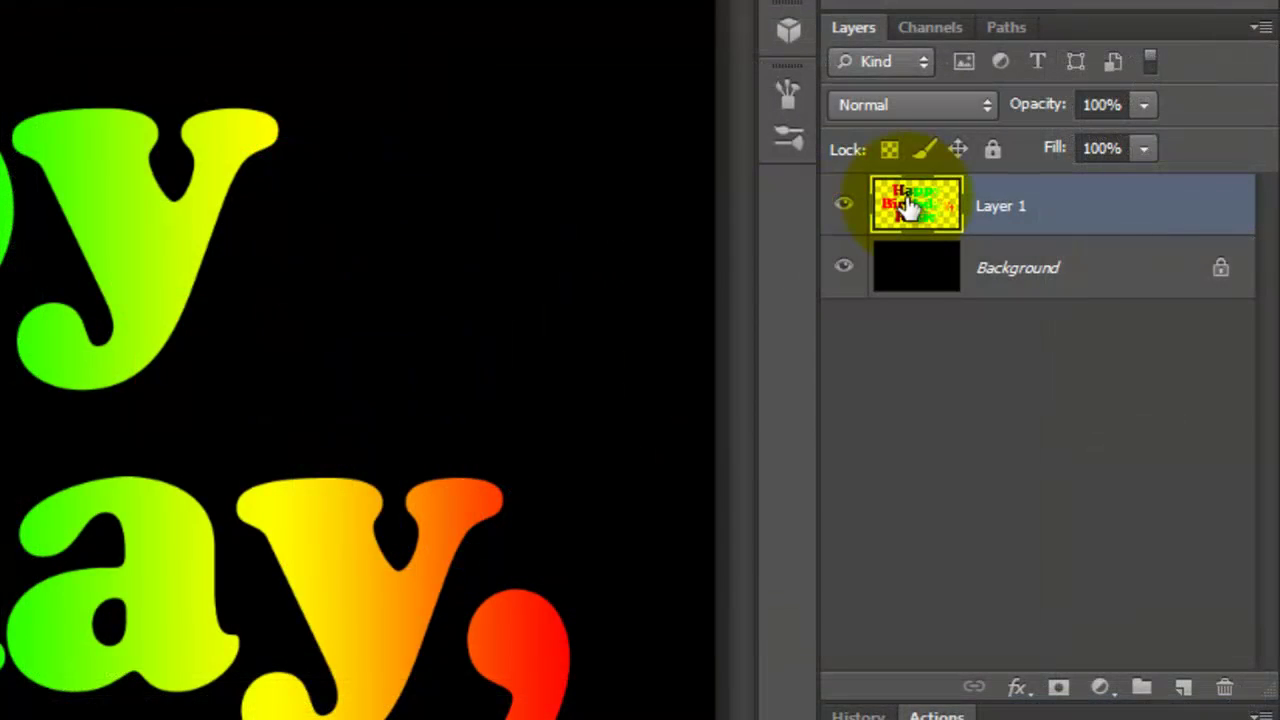
- Add Bevel & Emboss to the rainbow letters with 52% depth and 29 px size
double_click(908, 206)
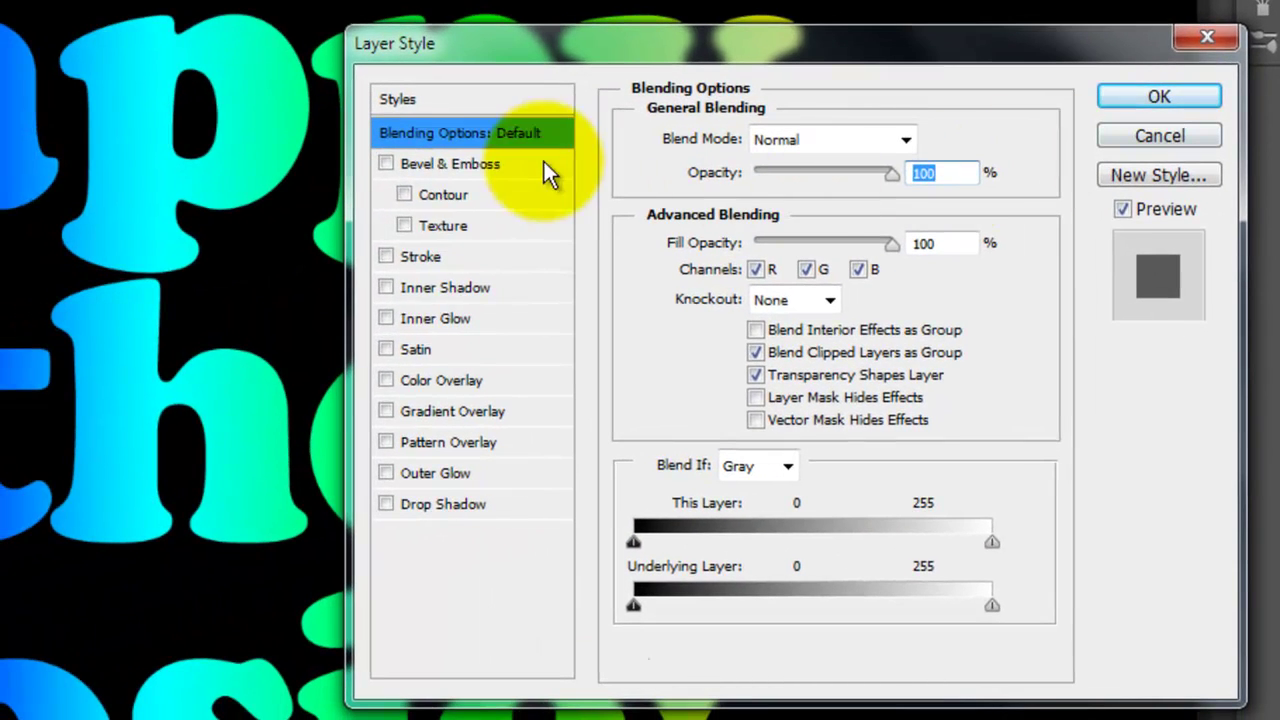
left_click(462, 164)
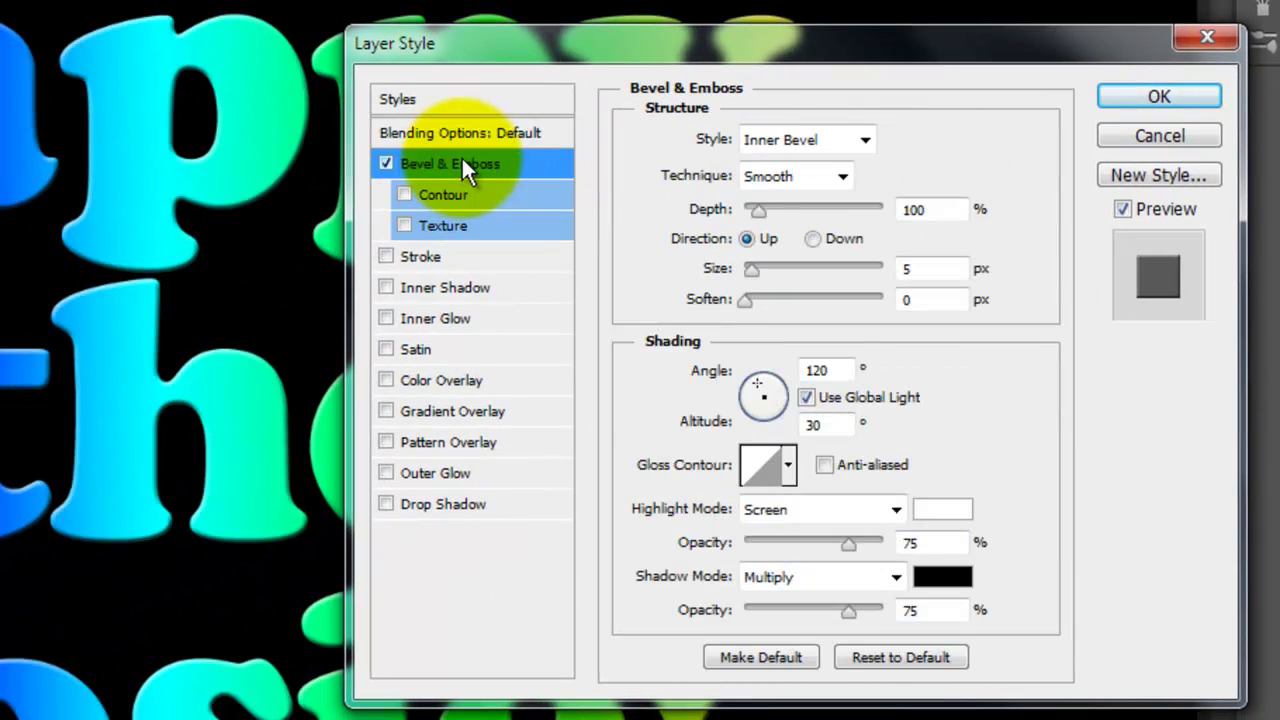
double_click(910, 209)
type("52")
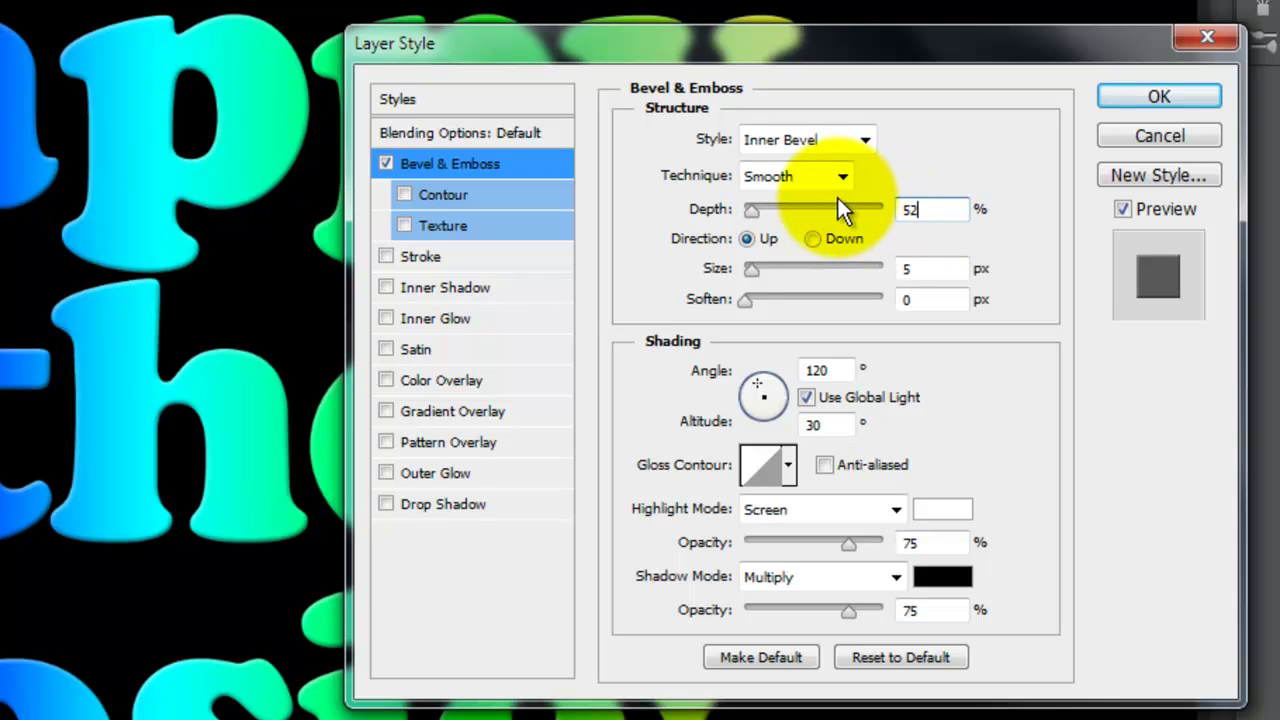
key("Tab")
type("29")
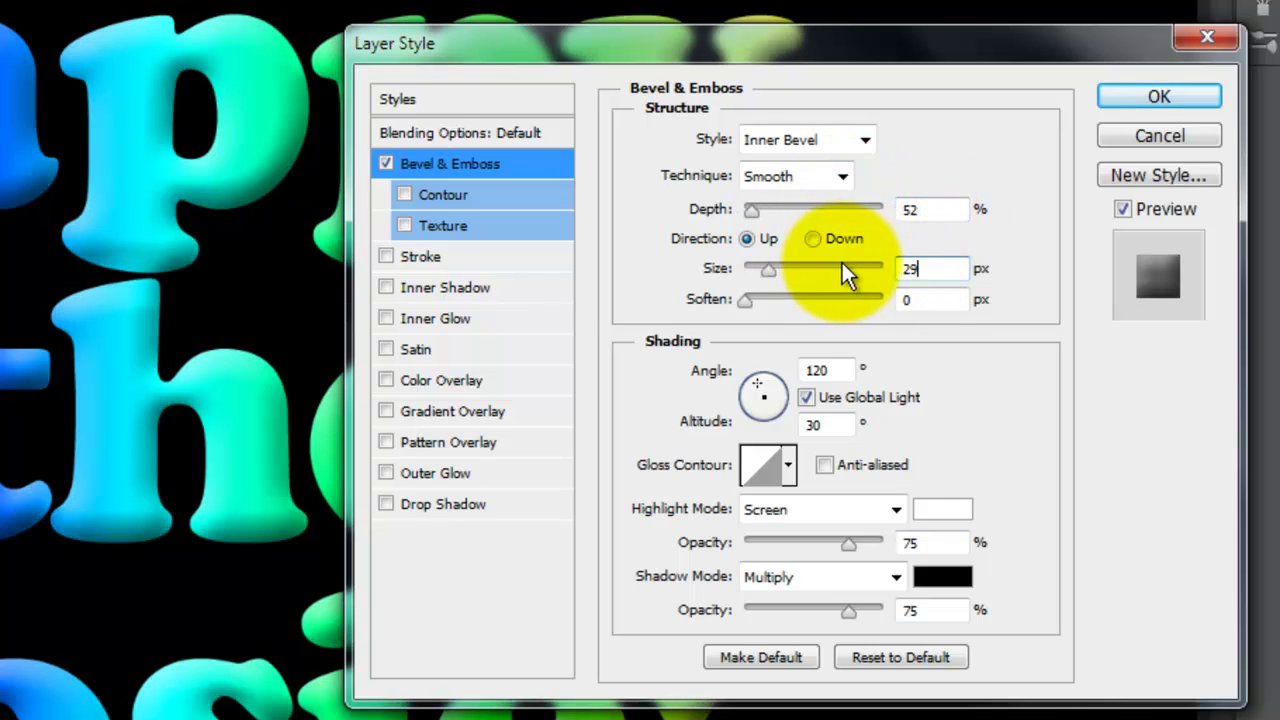
- Set bevel soften to 1 px, lighting angle to 130° and altitude to 60°
key("Tab")
type("1")
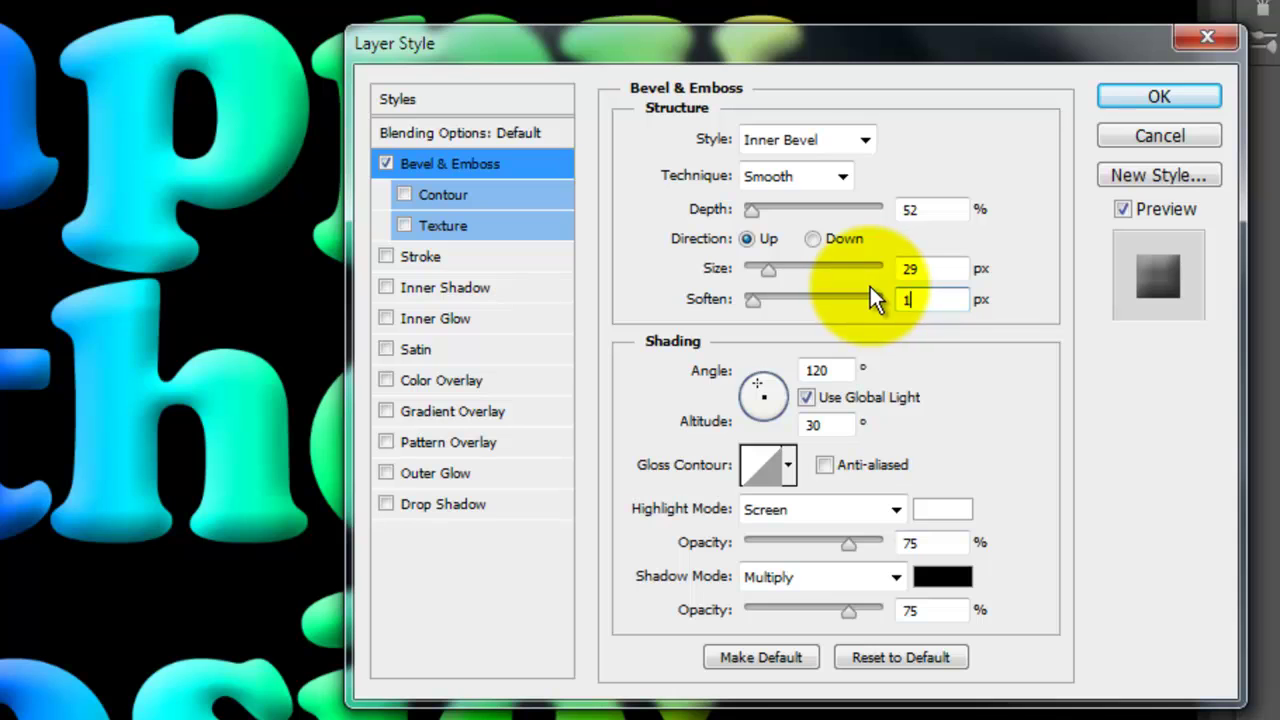
key("Tab")
type("130")
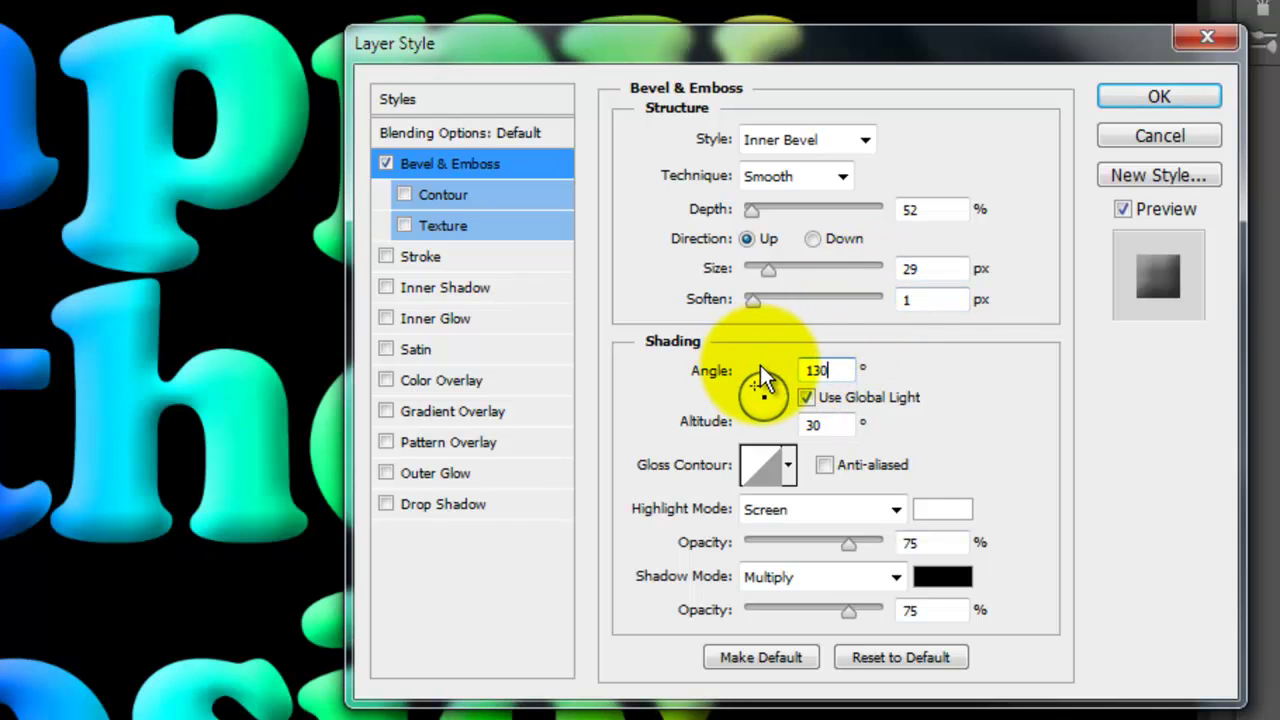
key("Tab")
type("60")
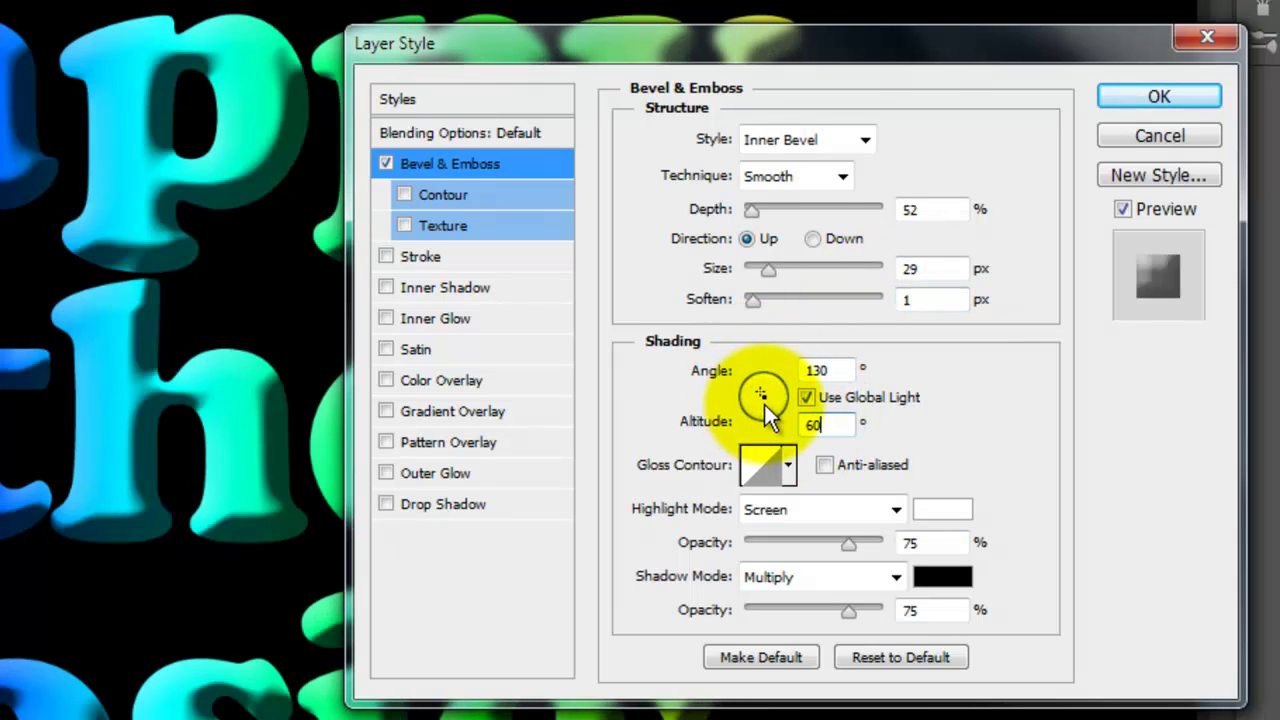
- Append the Contours set and use Ring - Triple gloss, 100% highlights, 0% shadow
left_click(789, 466)
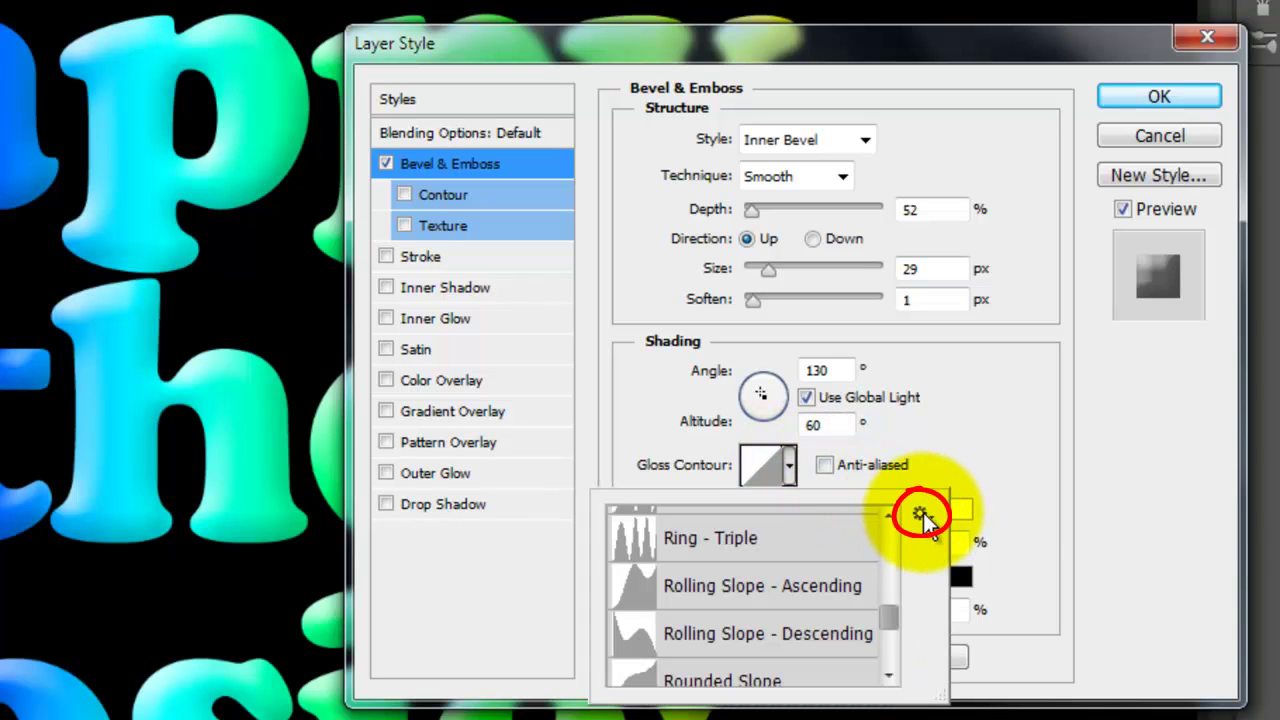
left_click(920, 515)
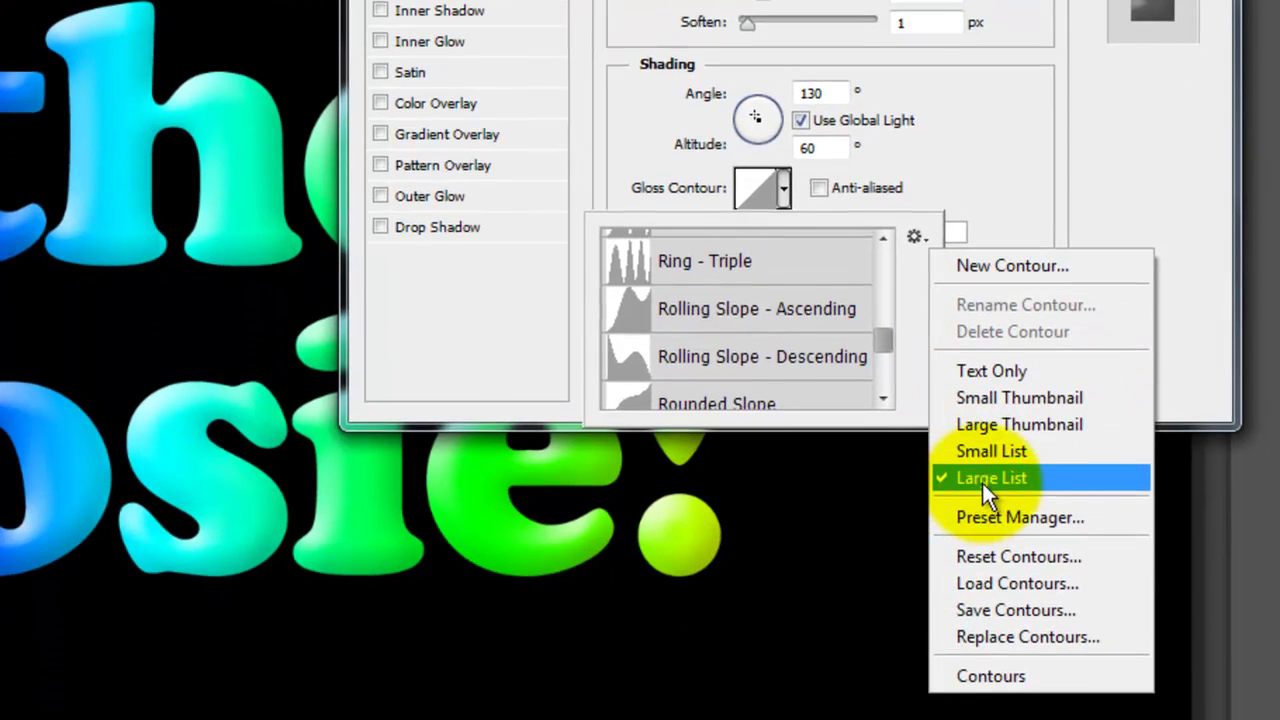
left_click(991, 677)
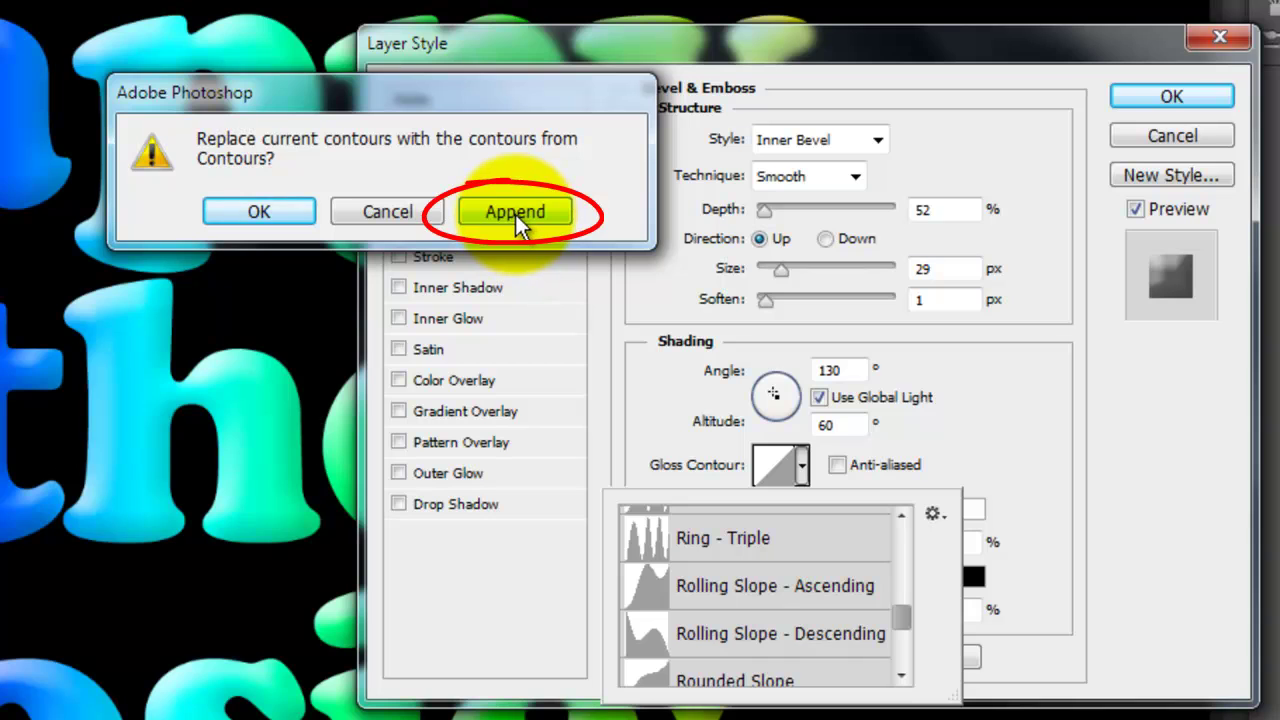
left_click(515, 214)
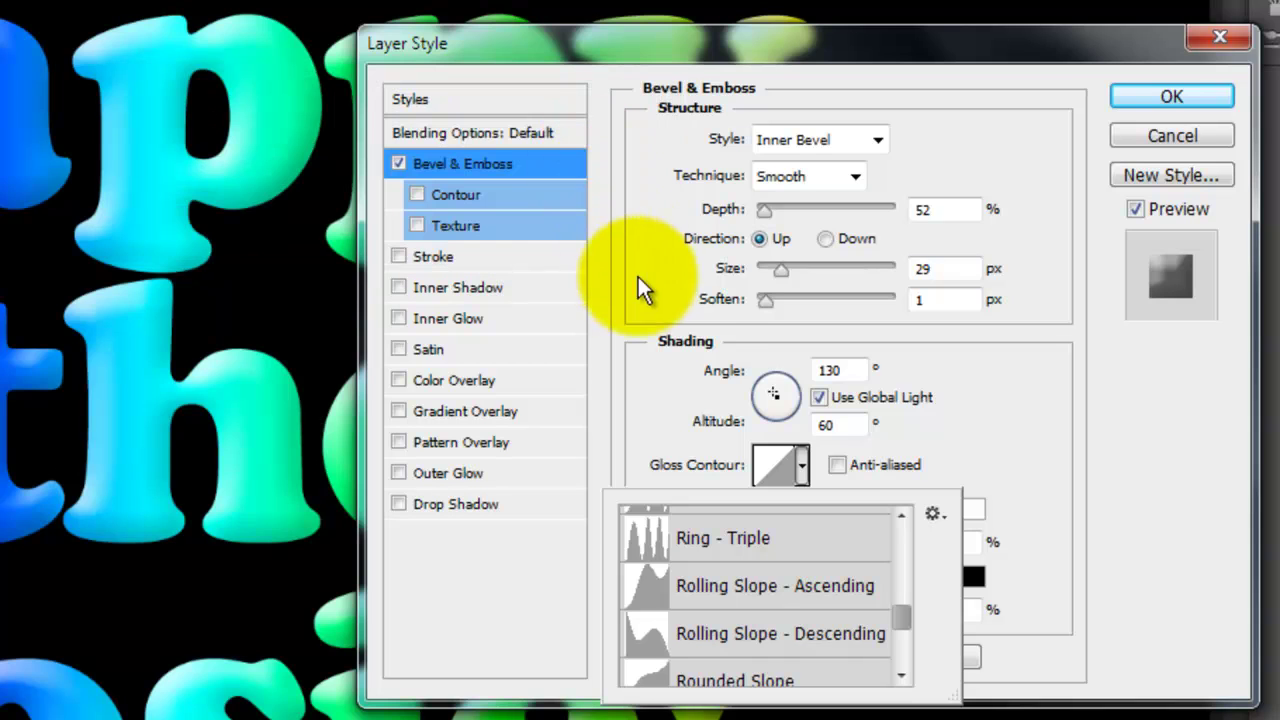
left_click(720, 545)
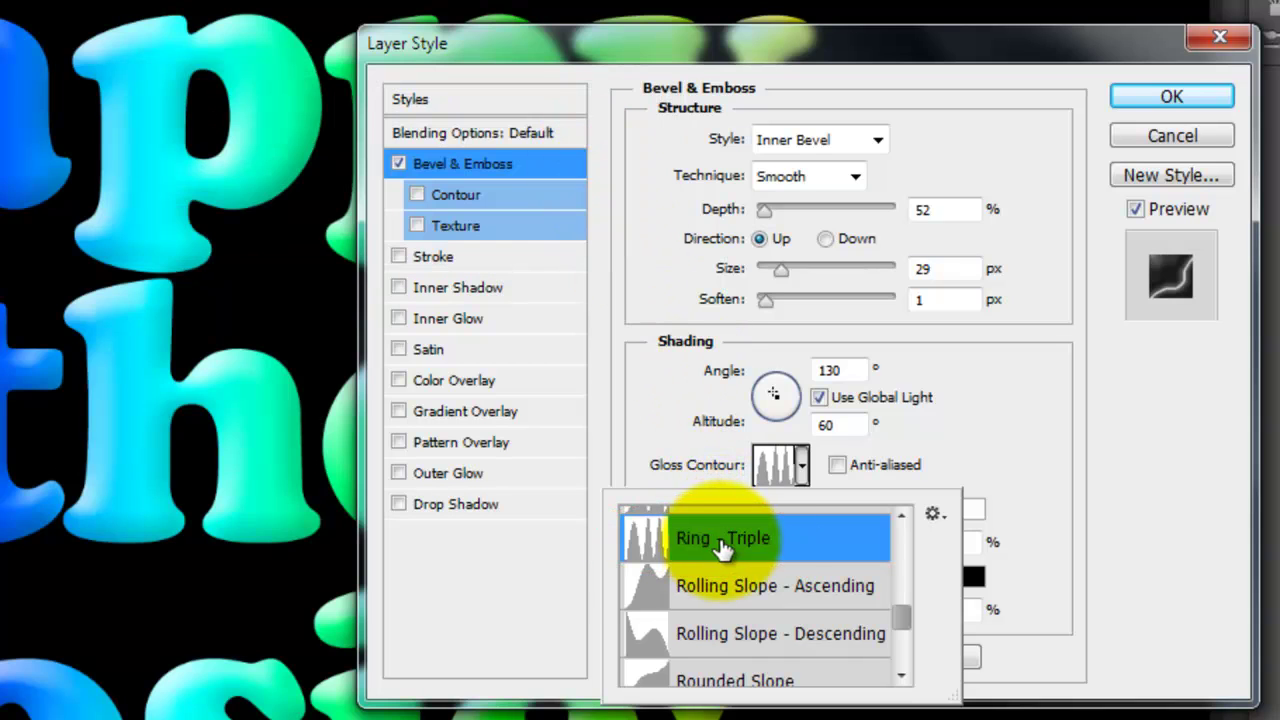
left_click(1013, 538)
left_click_drag(866, 543, 943, 544)
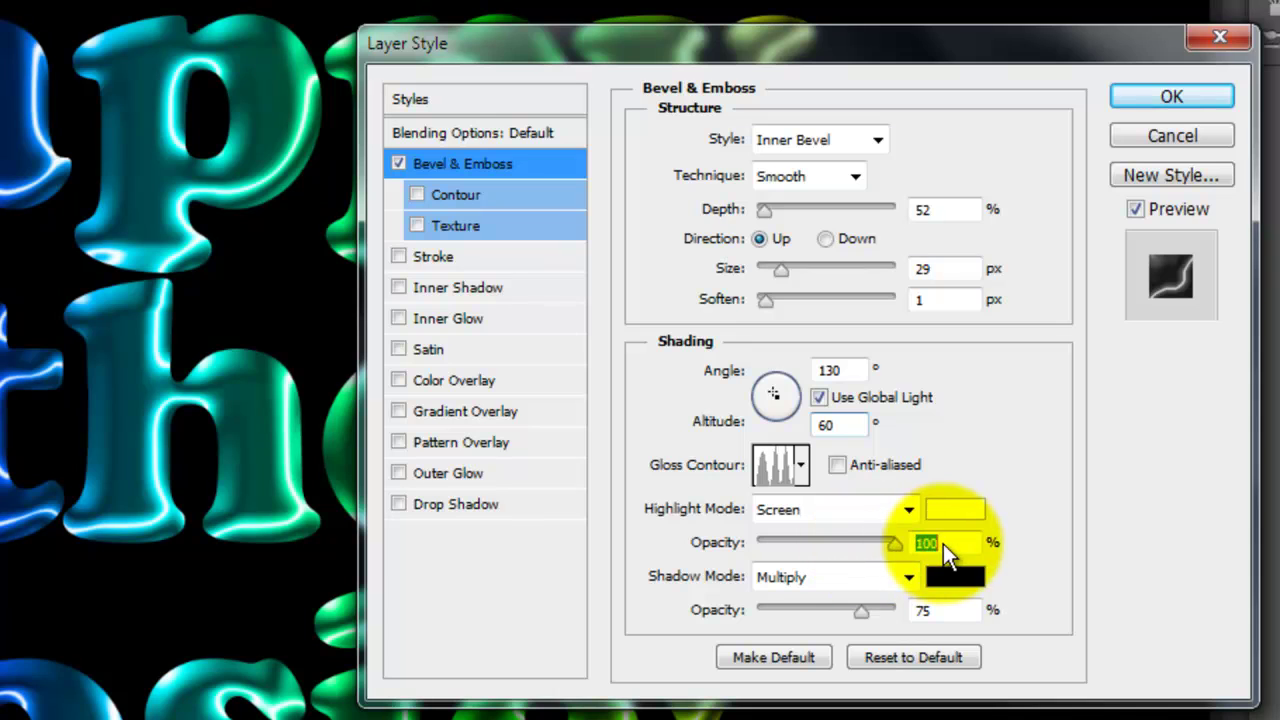
left_click_drag(867, 612, 617, 599)
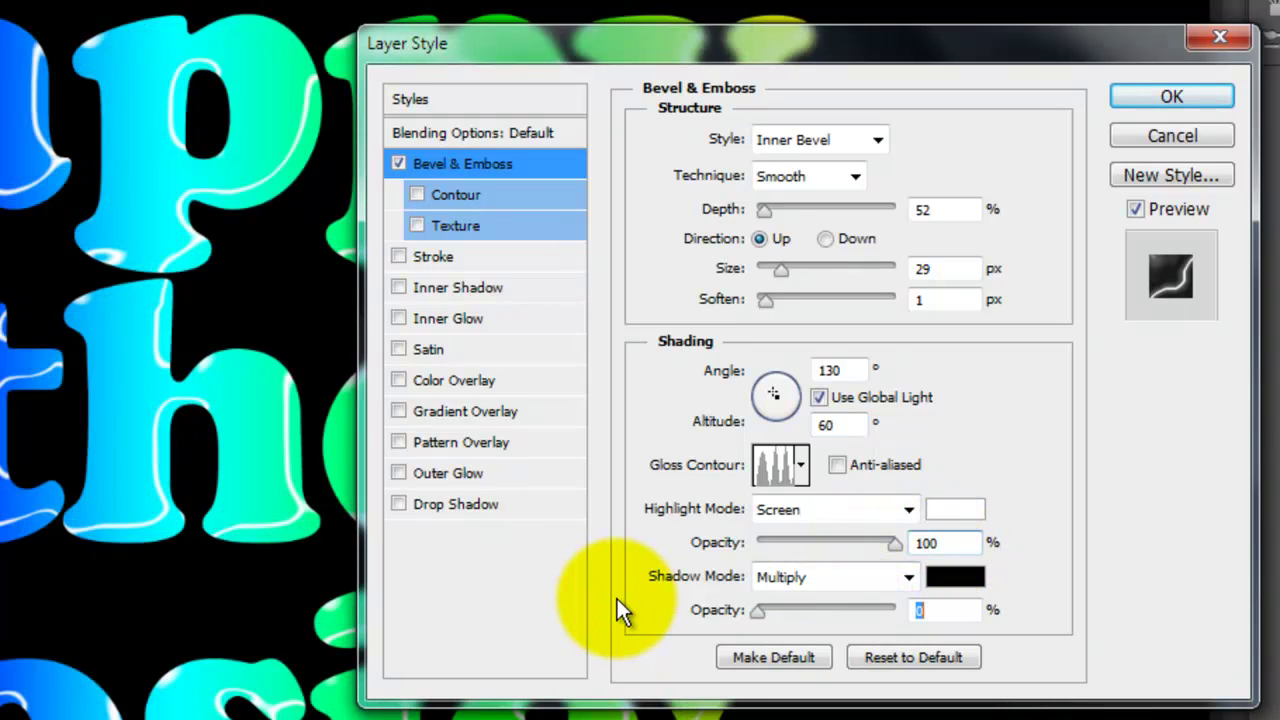
- Enable the bevel Contour with Shallow Slope - Valley at 75% range
left_click(417, 194)
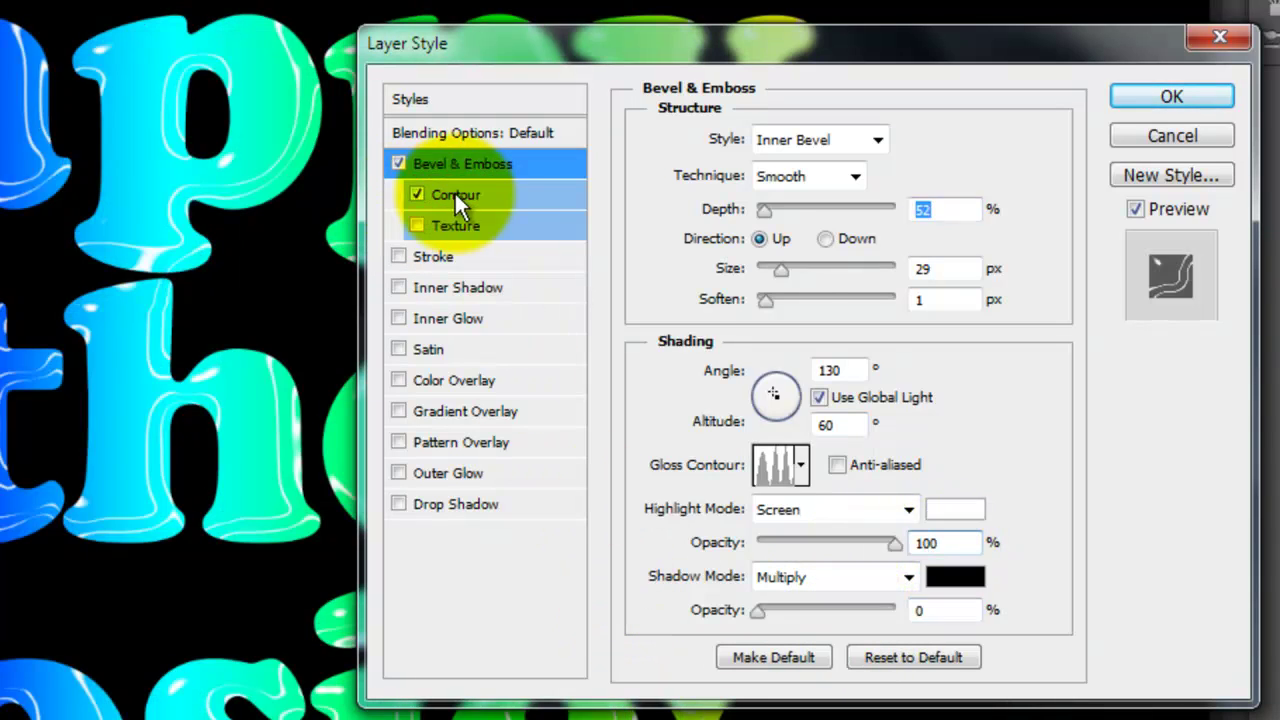
left_click(460, 194)
left_click(754, 145)
scroll(855, 308, "down", 5)
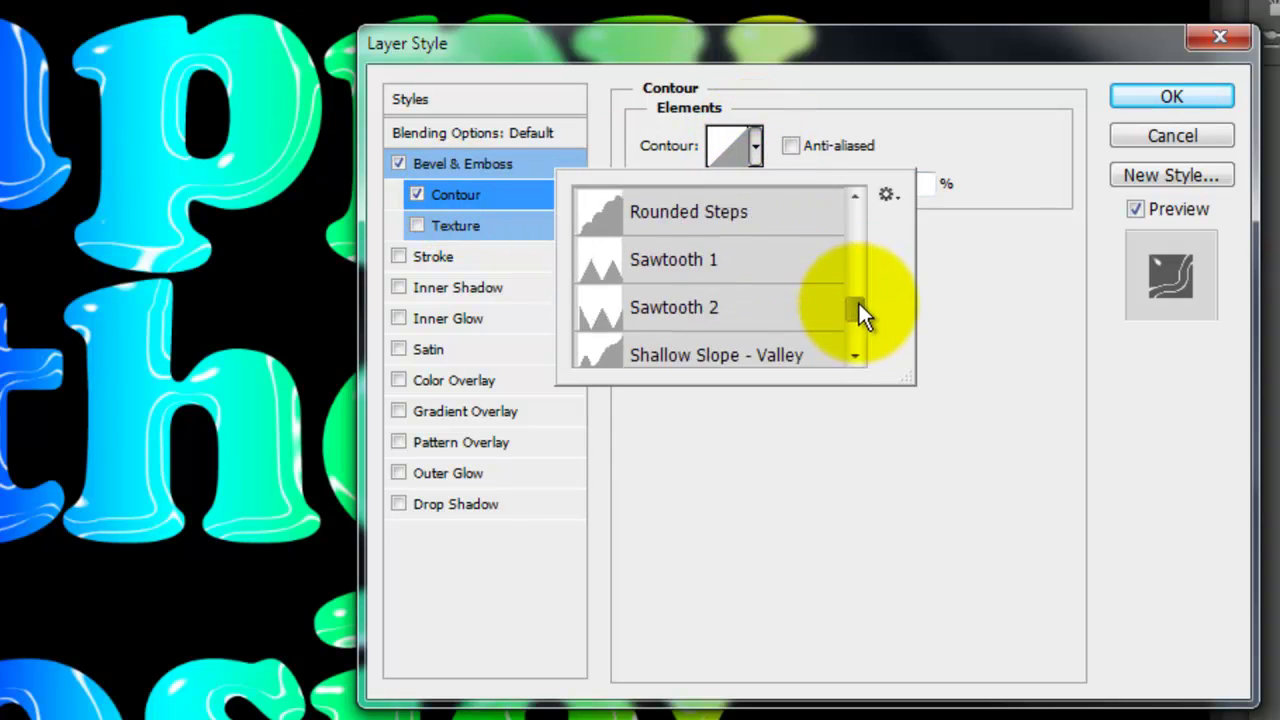
left_click(728, 260)
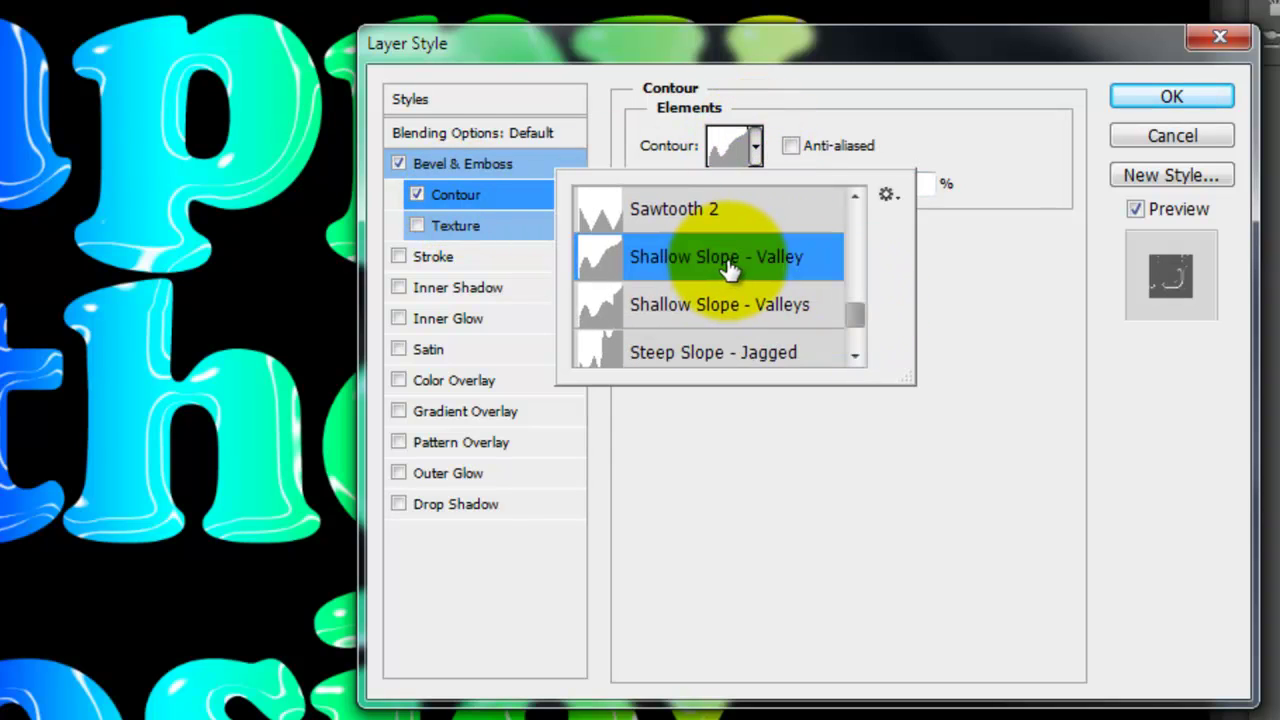
left_click(940, 269)
left_click_drag(843, 183, 829, 184)
- Add a Multiply Inner Glow (50%, 24 px) and a Color Burn Drop Shadow (50%, 10 px, 5 px)
left_click(452, 318)
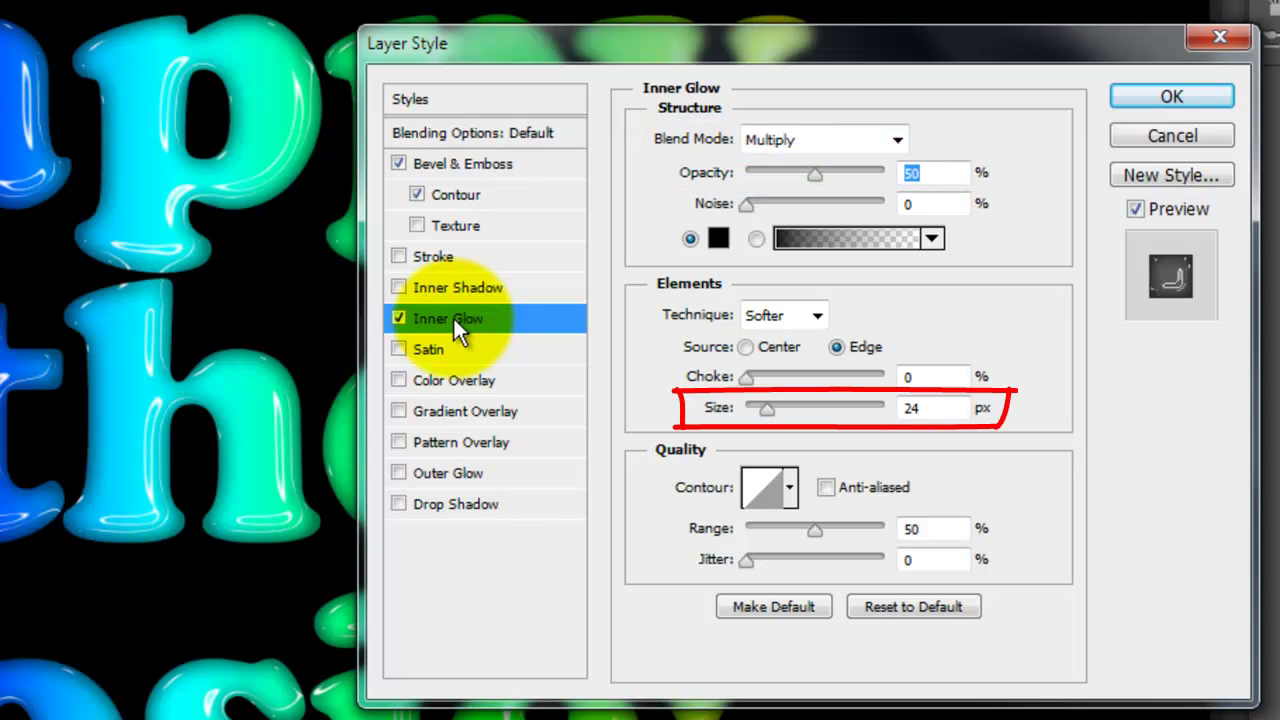
left_click(449, 503)
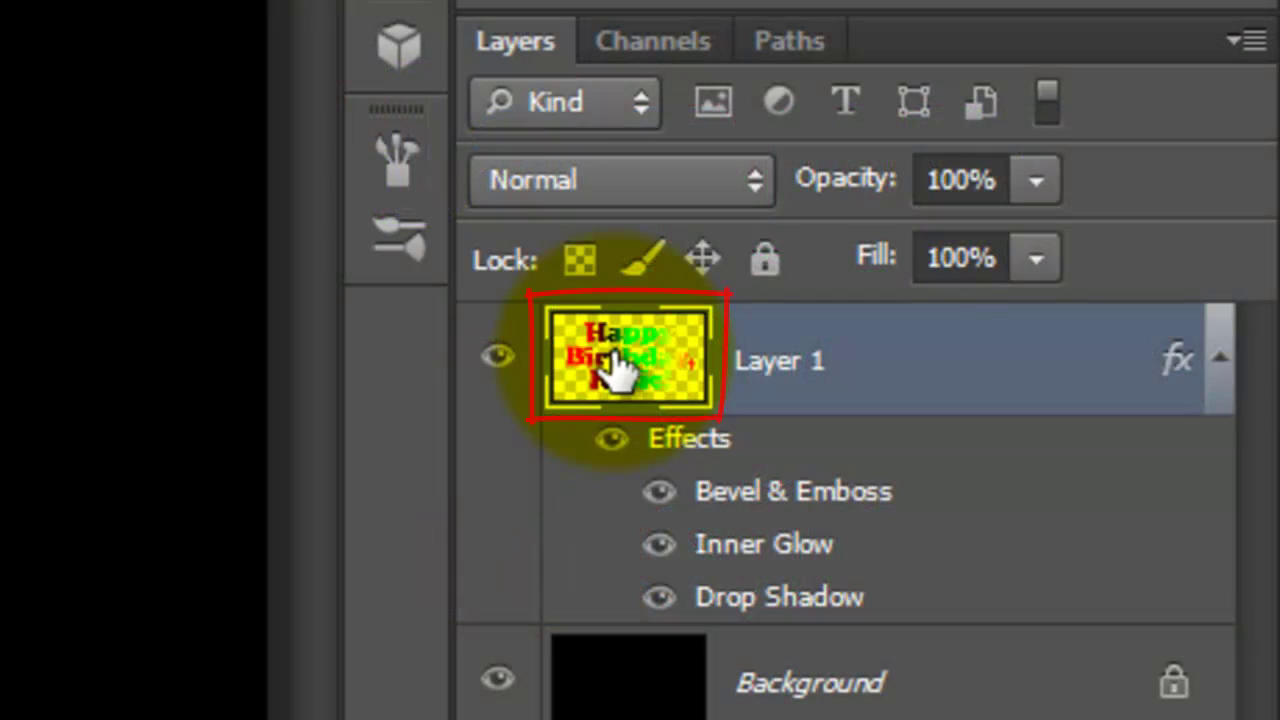
- Load the Layer 1 letters as a selection and expand it by 16 pixels
key("ctrl")
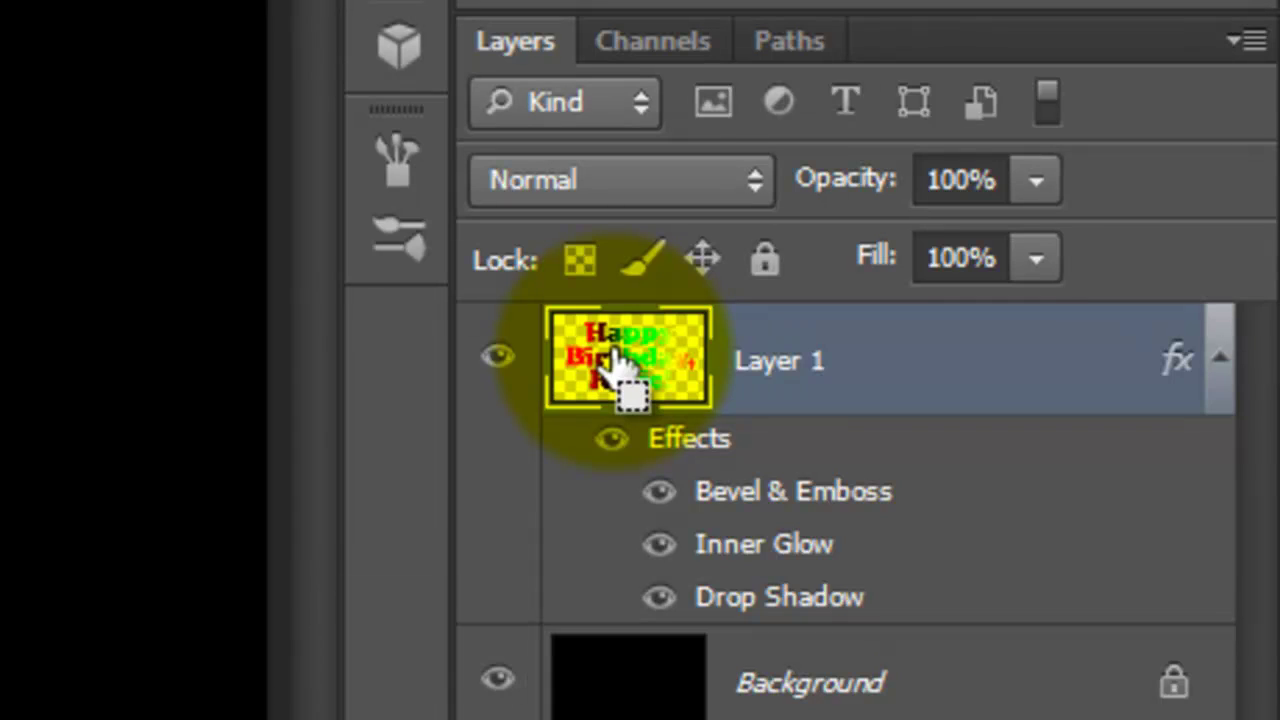
left_click(615, 365, "ctrl")
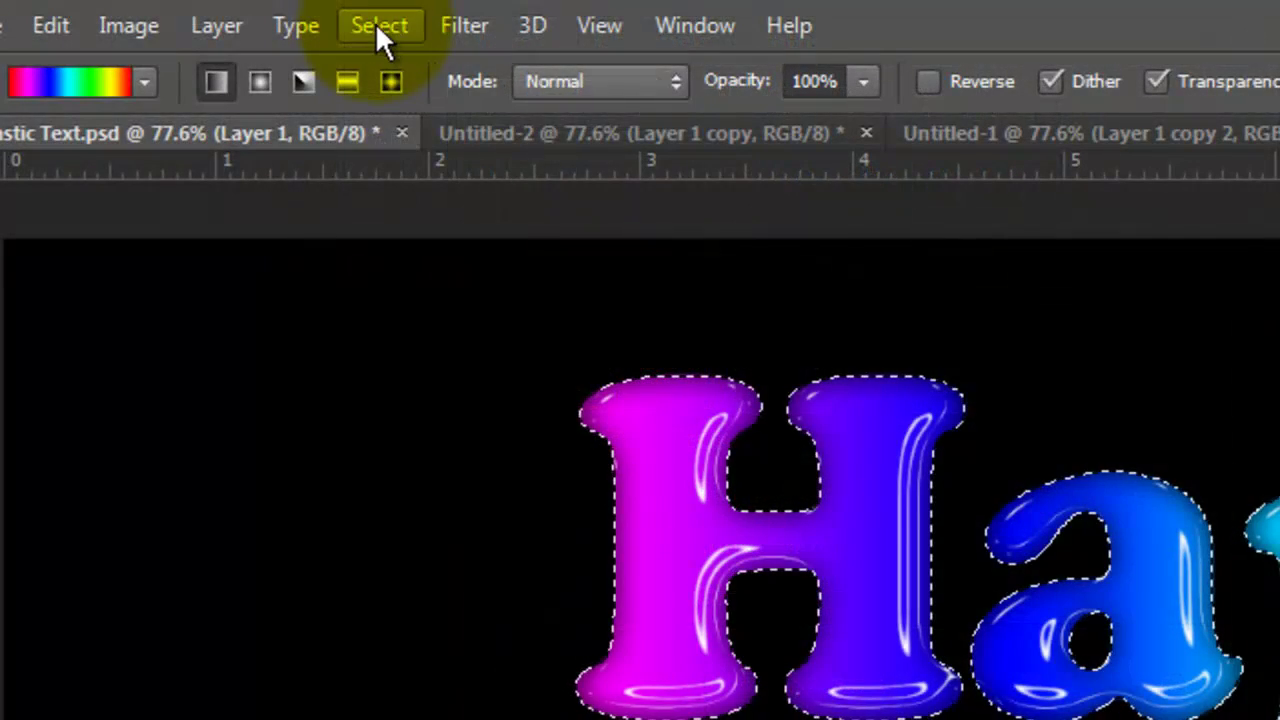
left_click(378, 25)
mouse_move(405, 427)
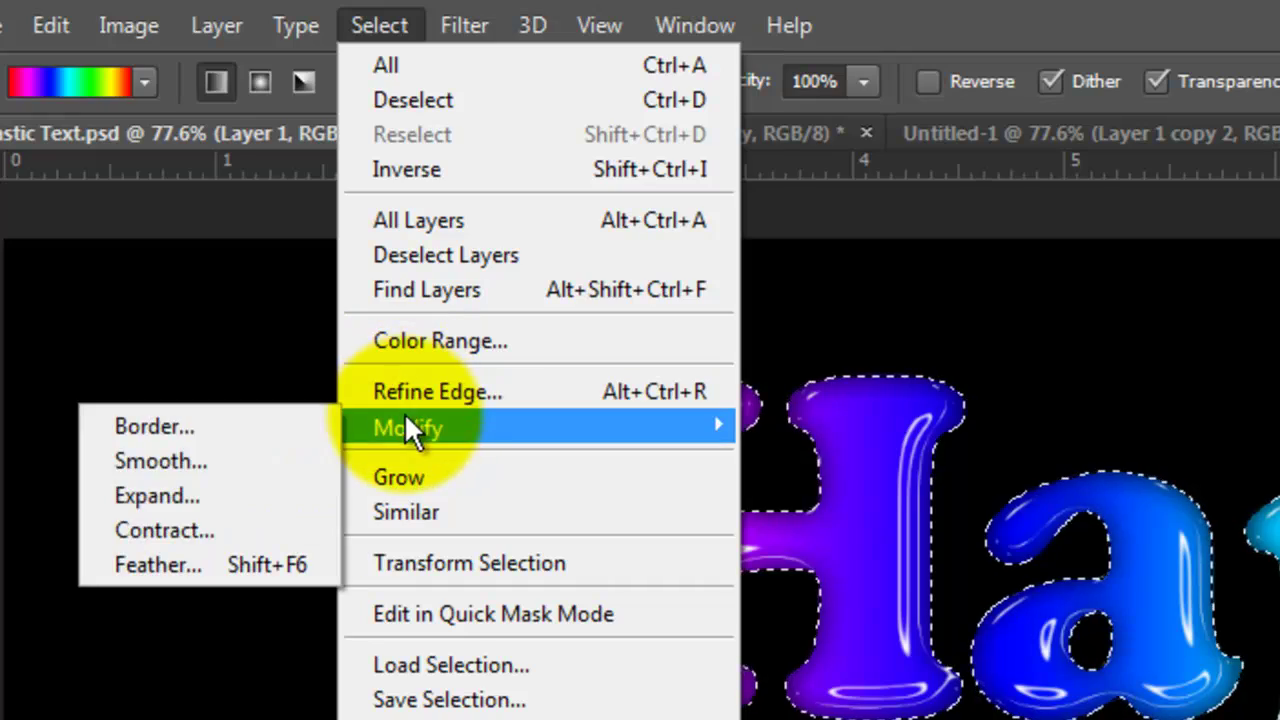
left_click(177, 498)
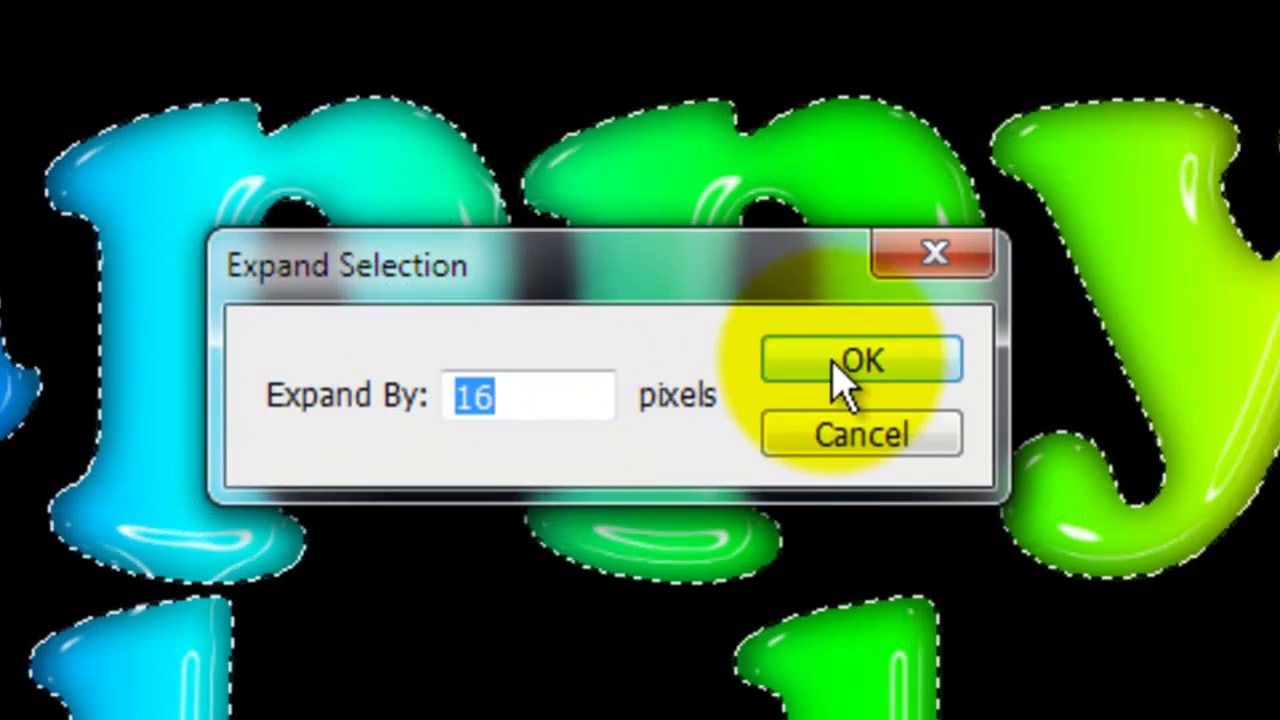
left_click(830, 368)
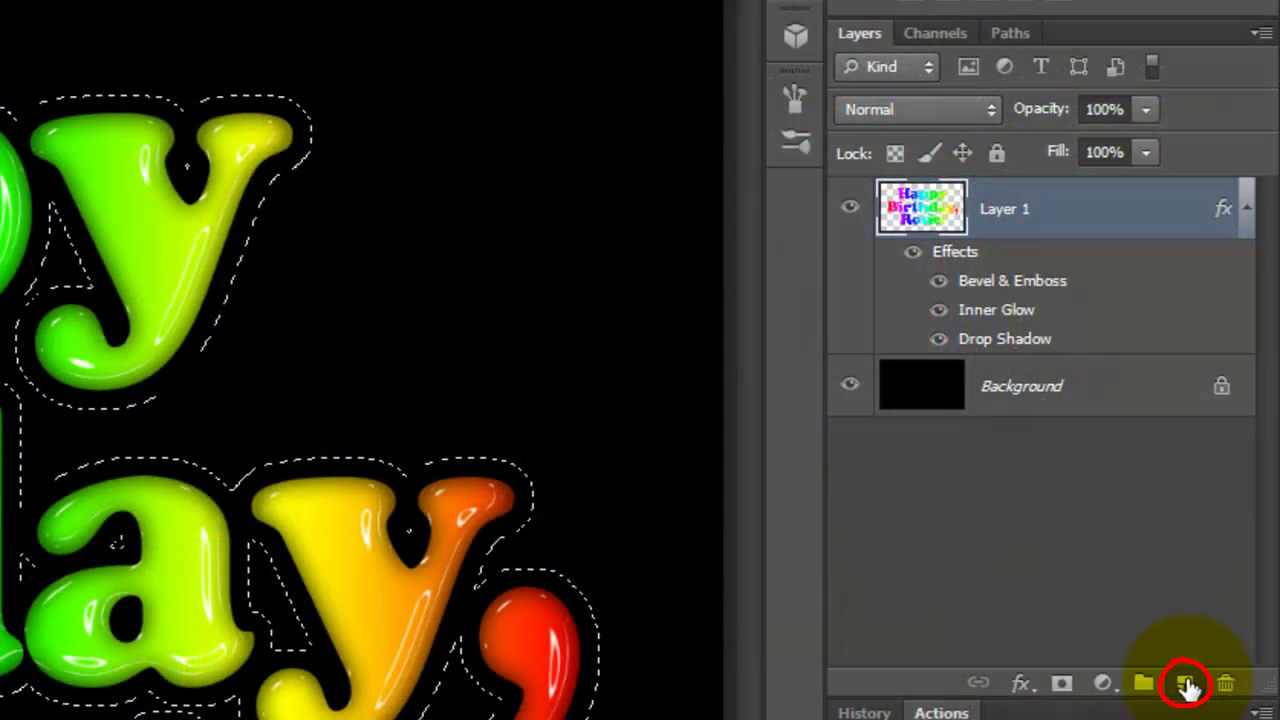
- Fill the selection on a new Layer 2 with a rainbow gradient and move it below Layer 1
left_click(1184, 684)
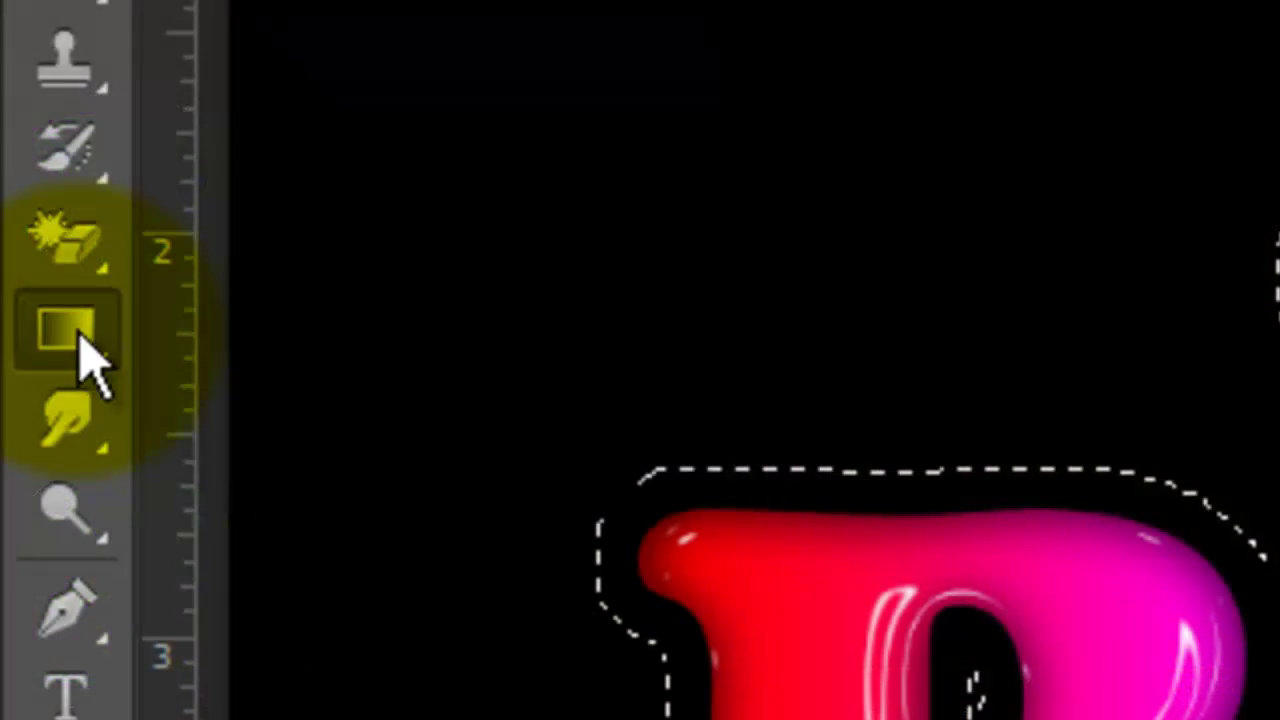
right_click(77, 335)
left_click(330, 335)
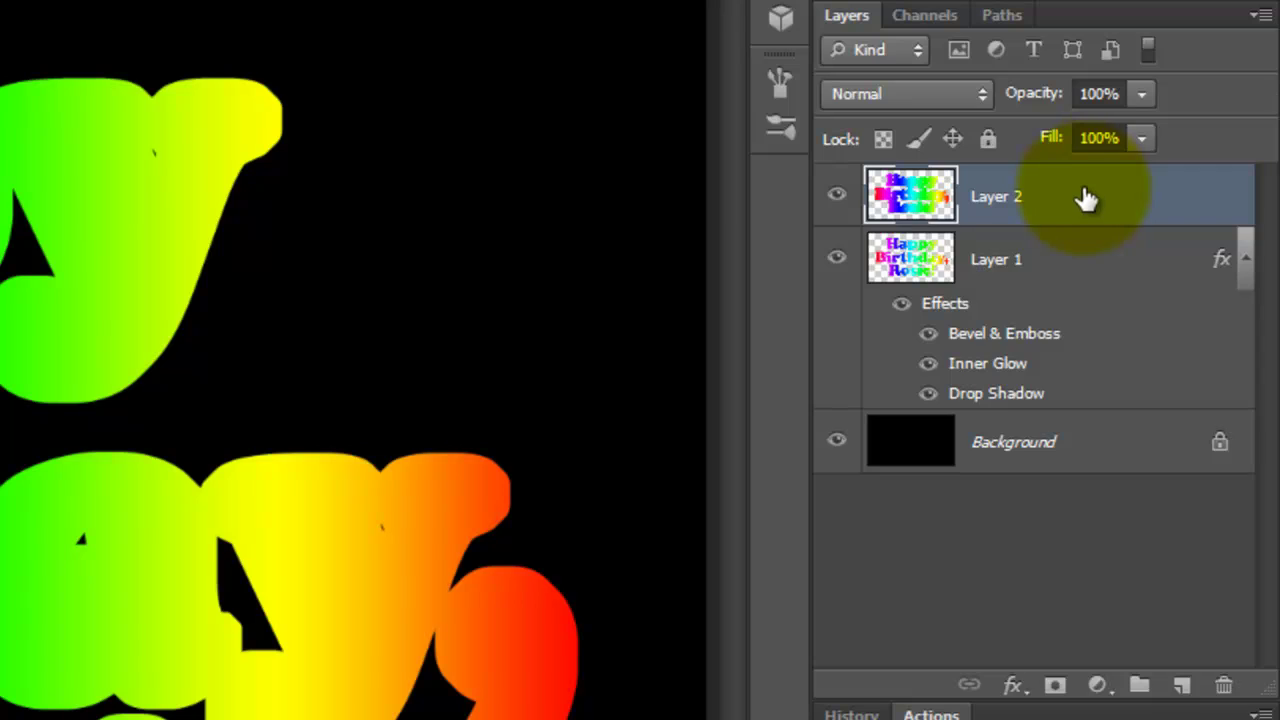
left_click_drag(1087, 198, 1080, 414)
- Add Bevel & Emboss to Layer 2 with 20% depth, 17 px size and 1 px soften
double_click(935, 381)
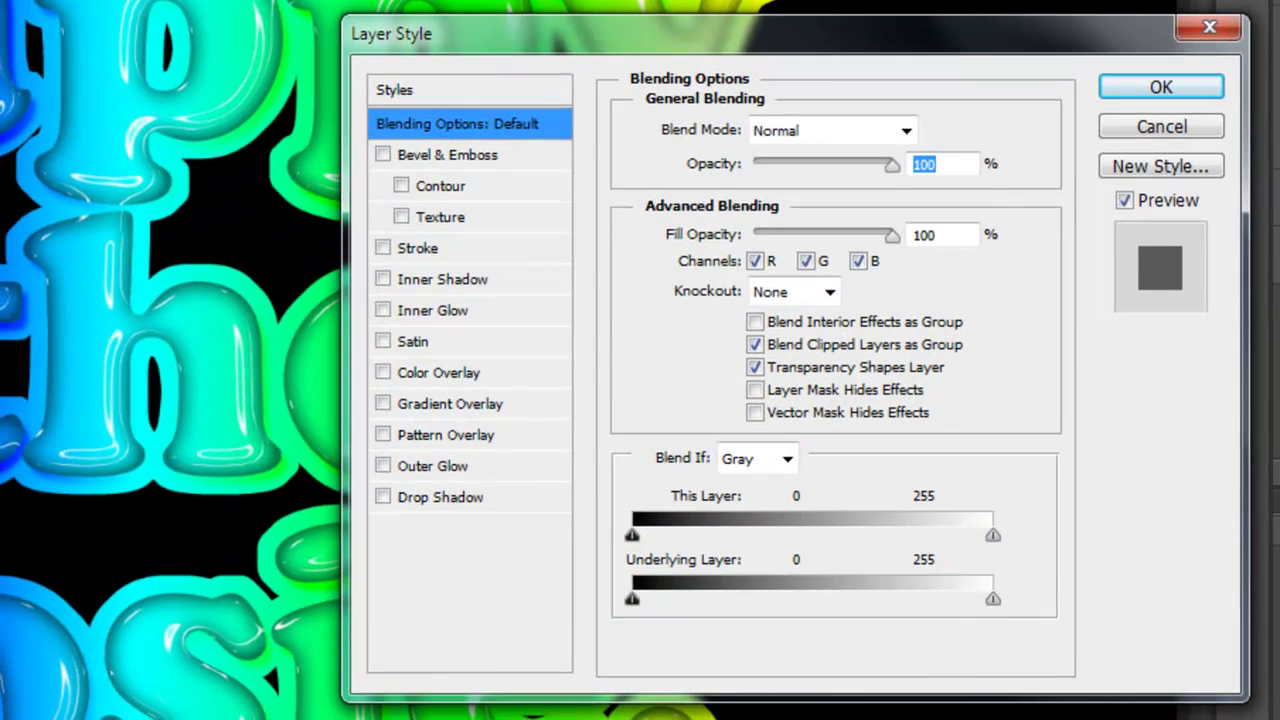
left_click(466, 155)
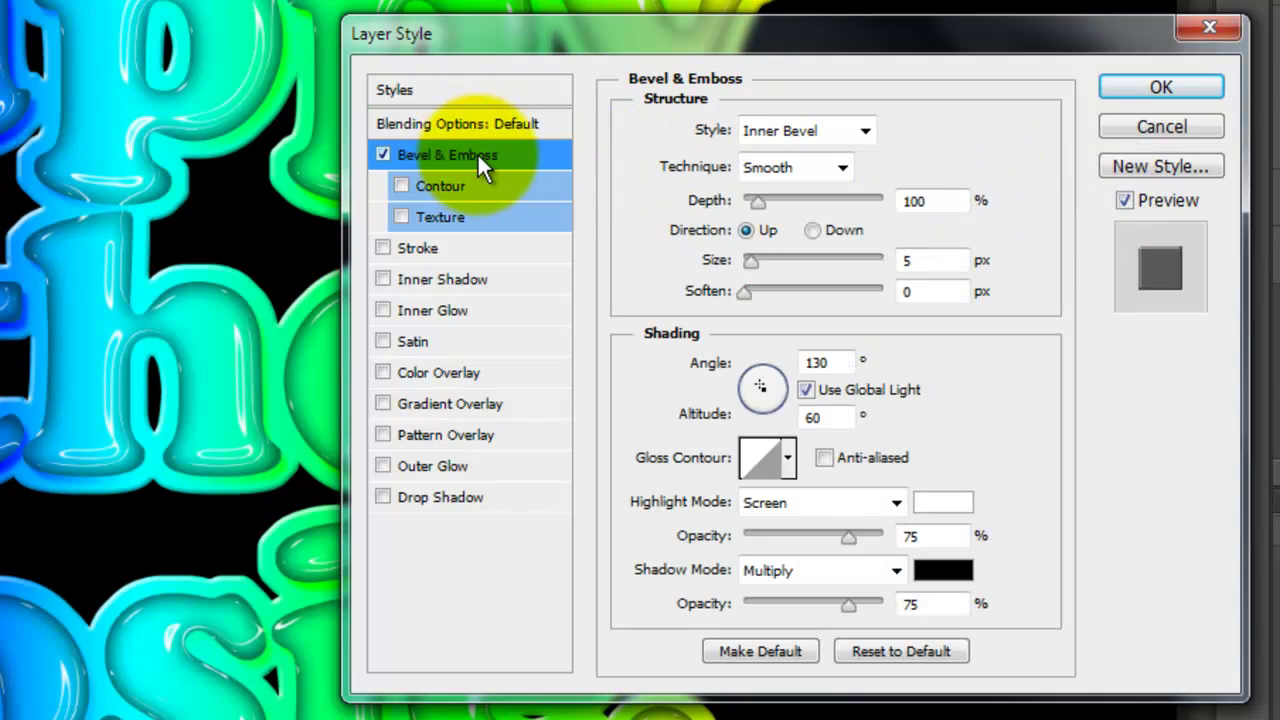
double_click(930, 199)
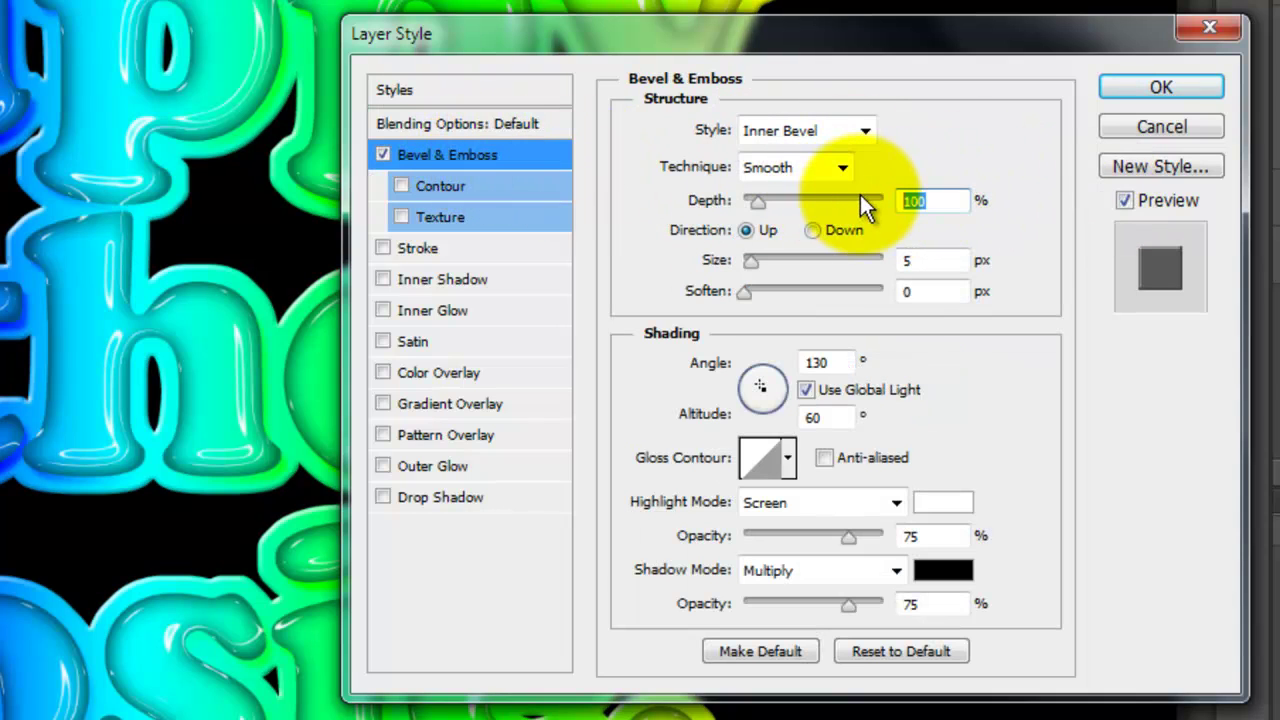
type("20")
double_click(915, 260)
type("17")
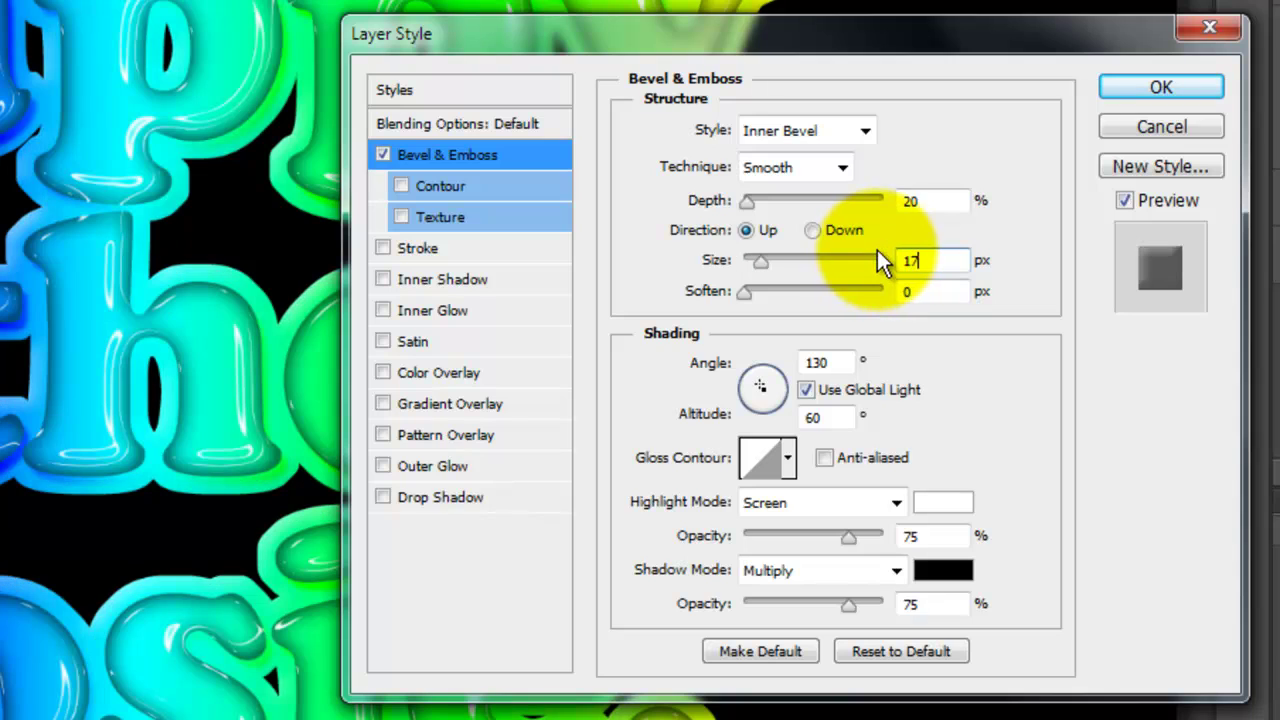
double_click(908, 291)
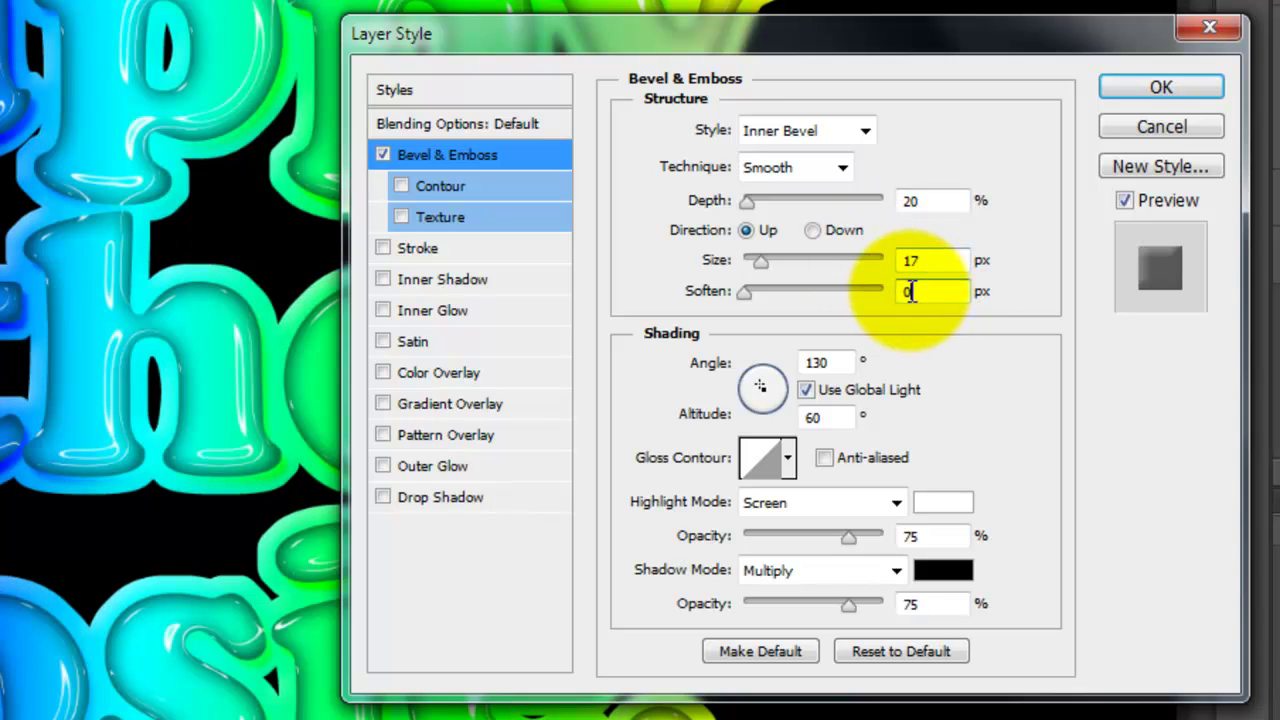
type("1")
- Use Ring - Triple gloss contour with 100% highlight and 0% shadow opacity
left_click(788, 458)
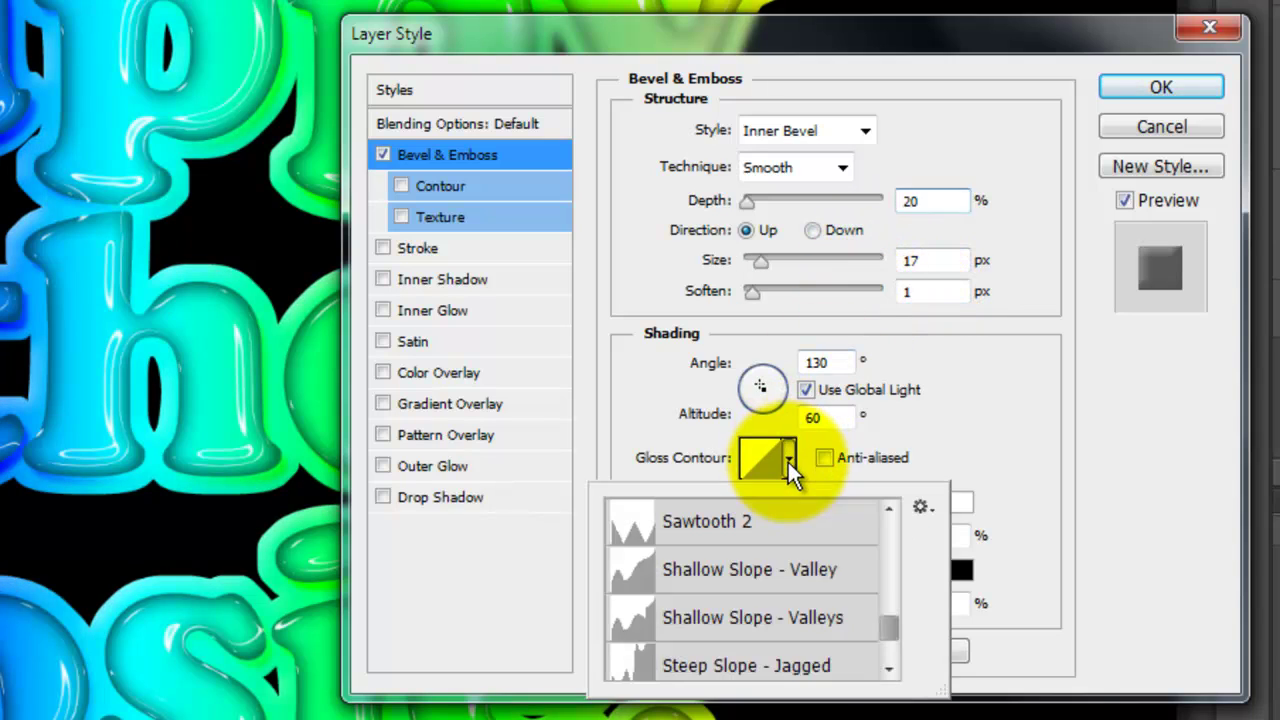
left_click_drag(886, 655, 885, 606)
left_click(738, 632)
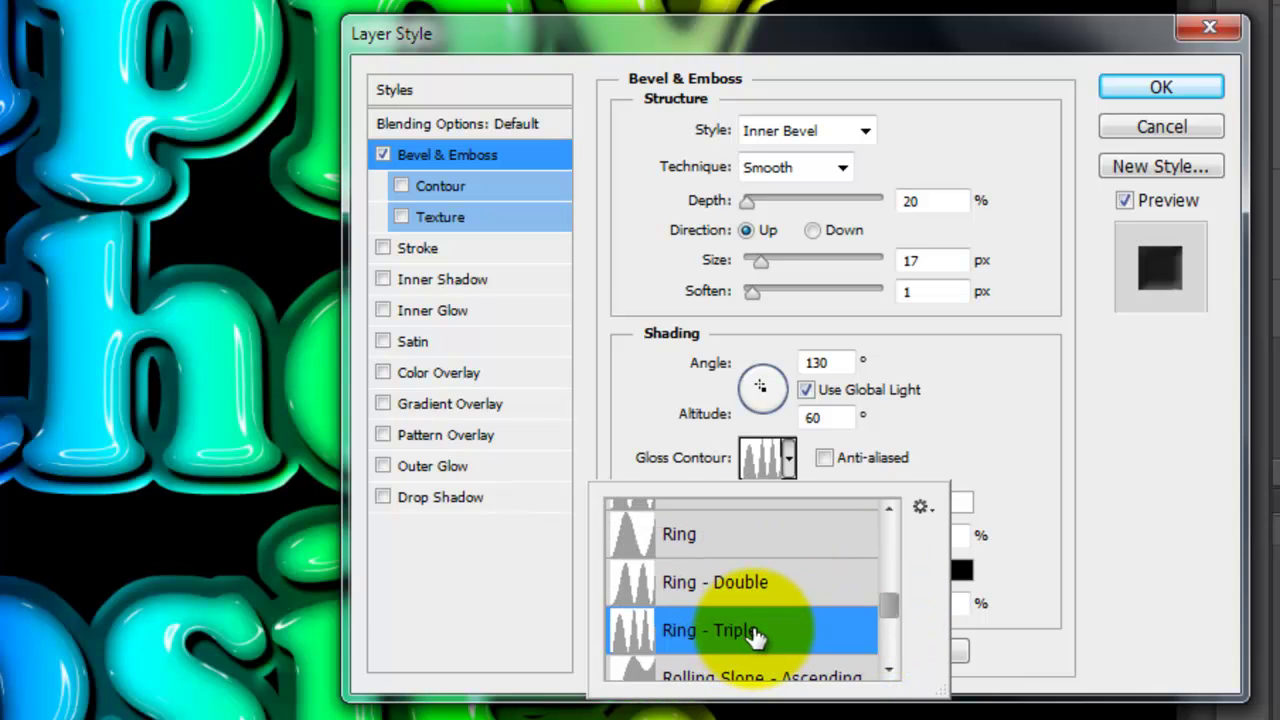
left_click(1041, 581)
left_click_drag(850, 537, 935, 538)
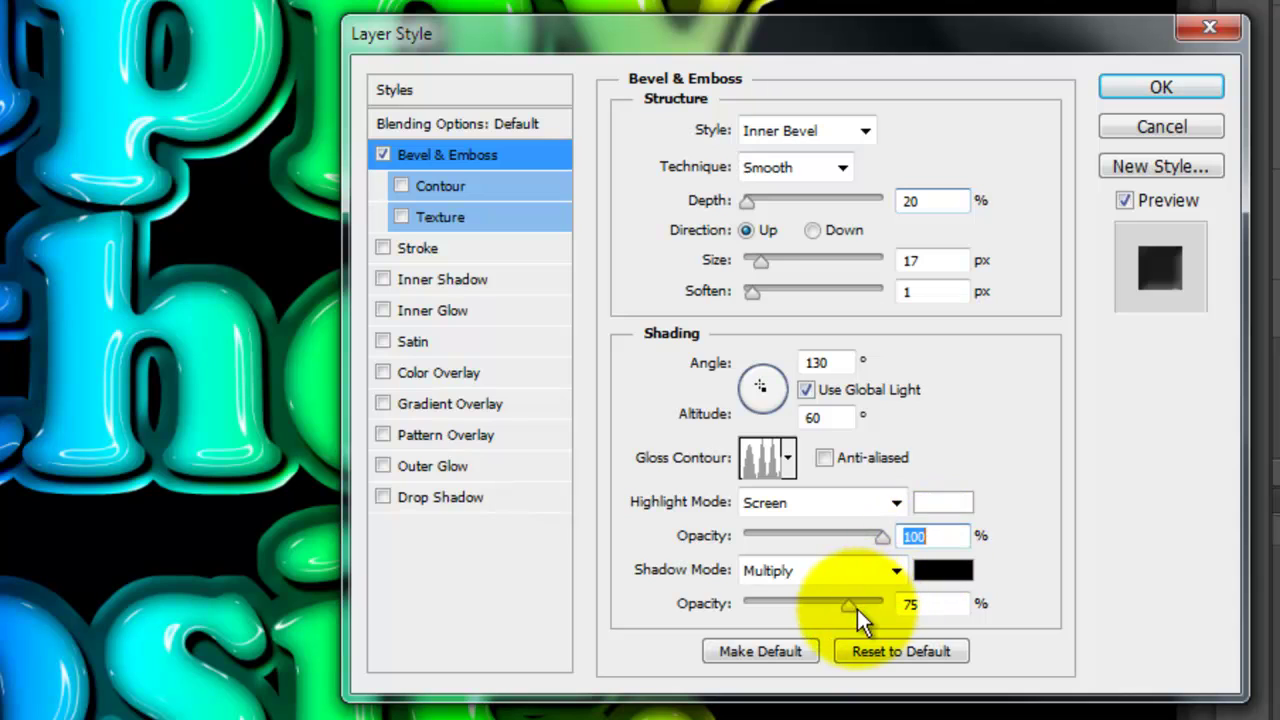
left_click_drag(848, 605, 698, 618)
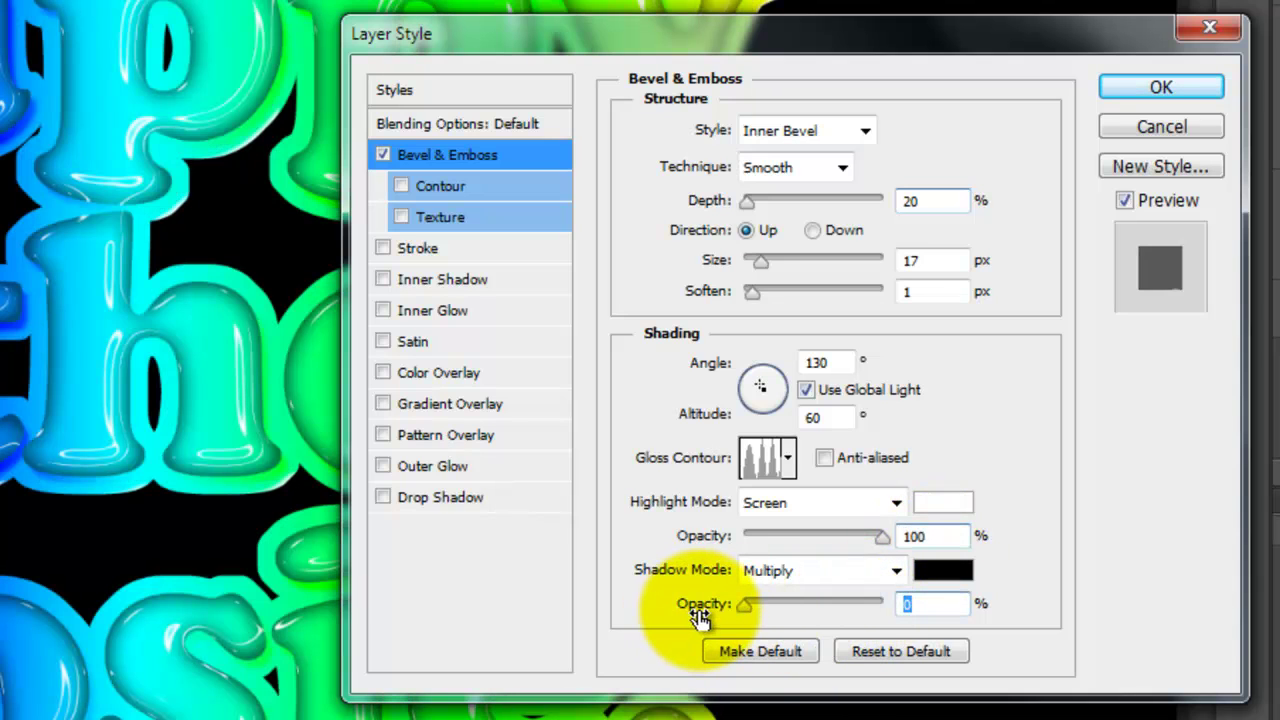
- Enable the bevel Contour with Rolling Slope - Descending at 75% range
left_click(401, 185)
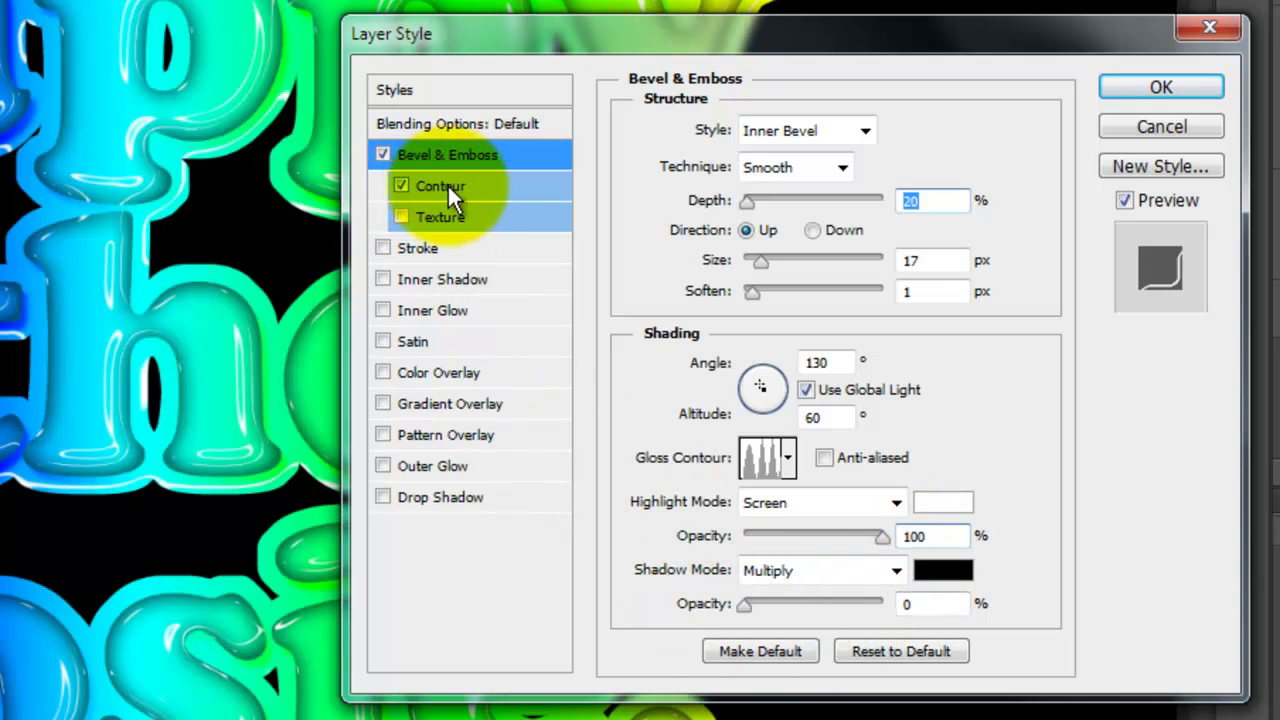
left_click(447, 185)
left_click(744, 136)
left_click_drag(843, 282, 844, 305)
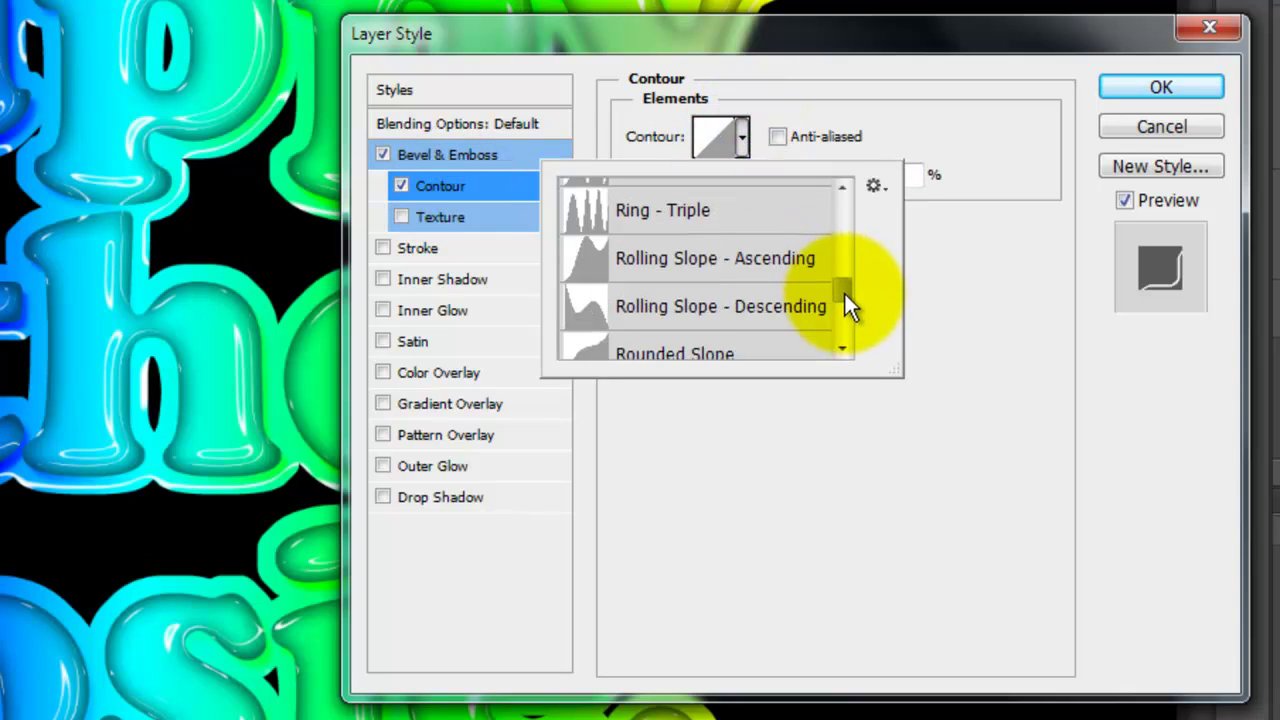
left_click(657, 306)
left_click(928, 276)
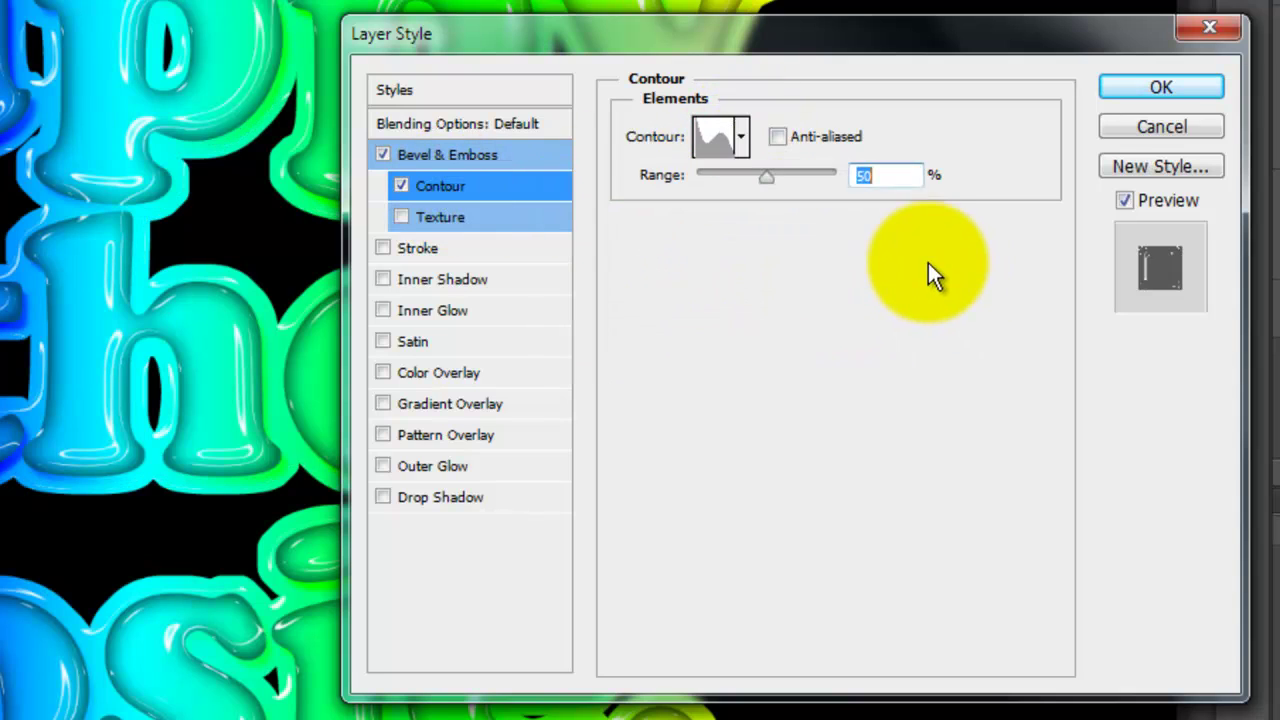
type("75")
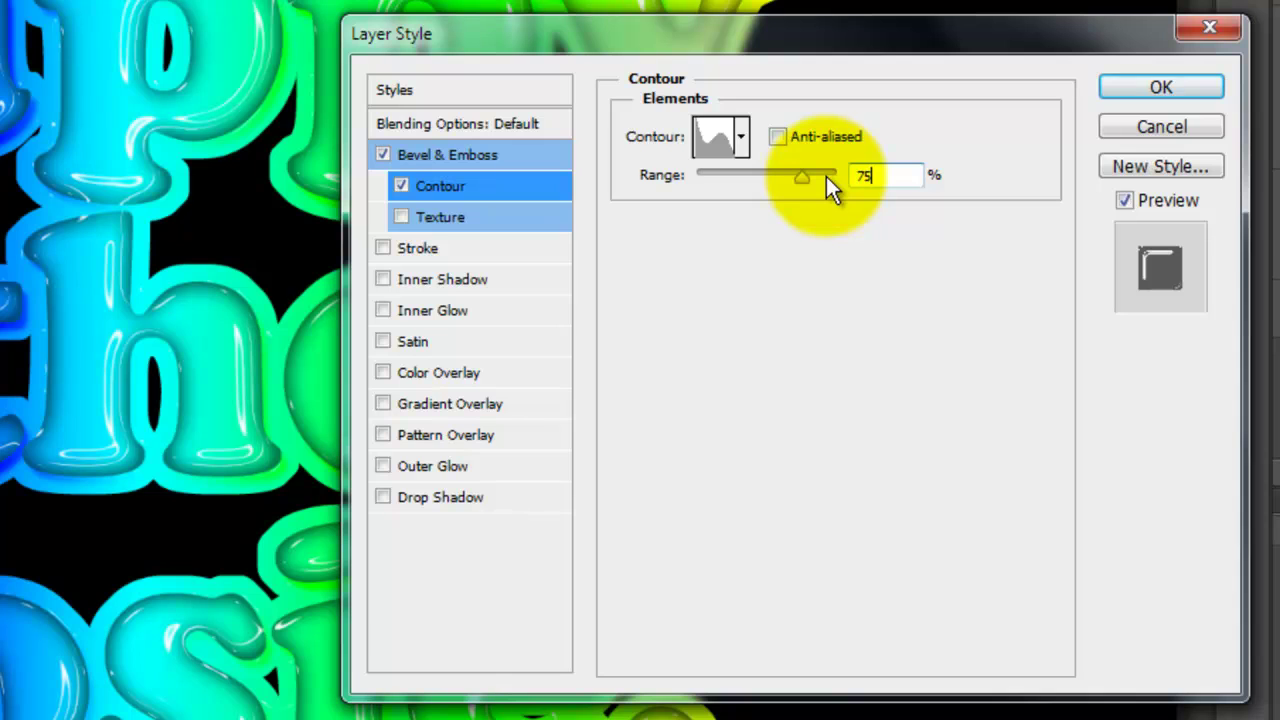
- Add a Linear Light Inner Glow at 20% opacity and 18 px size
left_click(434, 311)
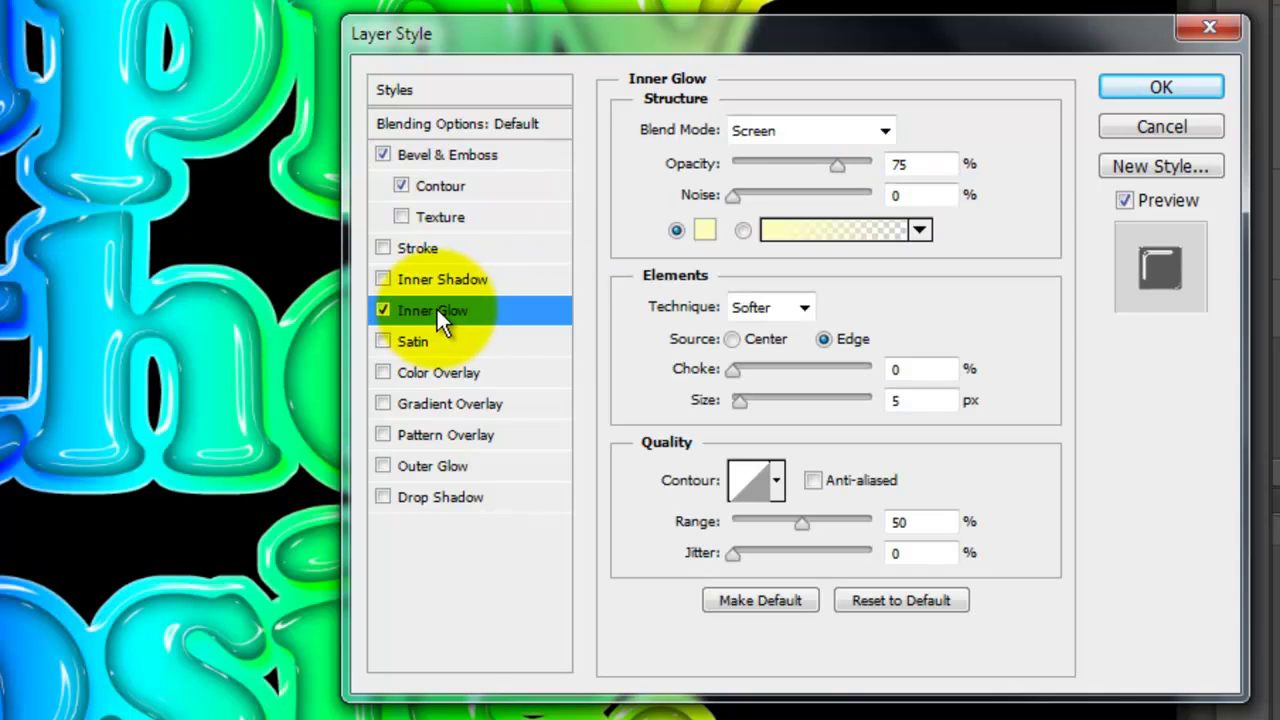
left_click(884, 131)
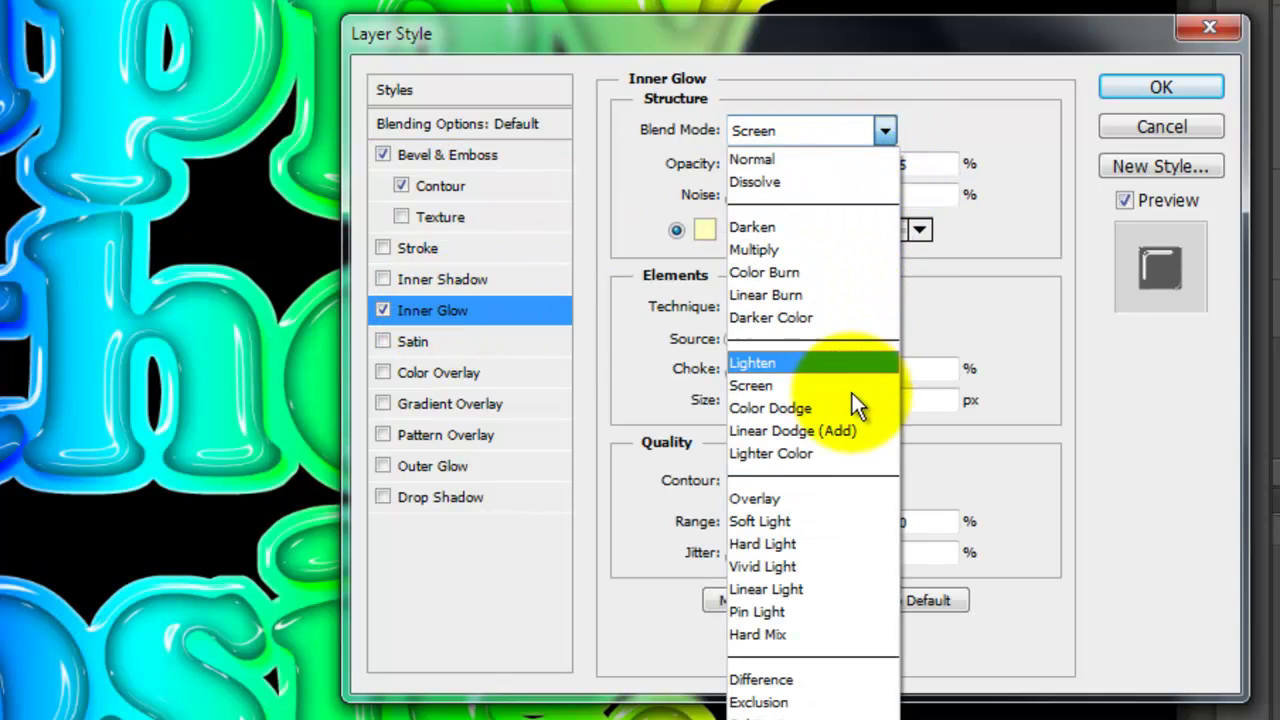
left_click(820, 589)
left_click(920, 165)
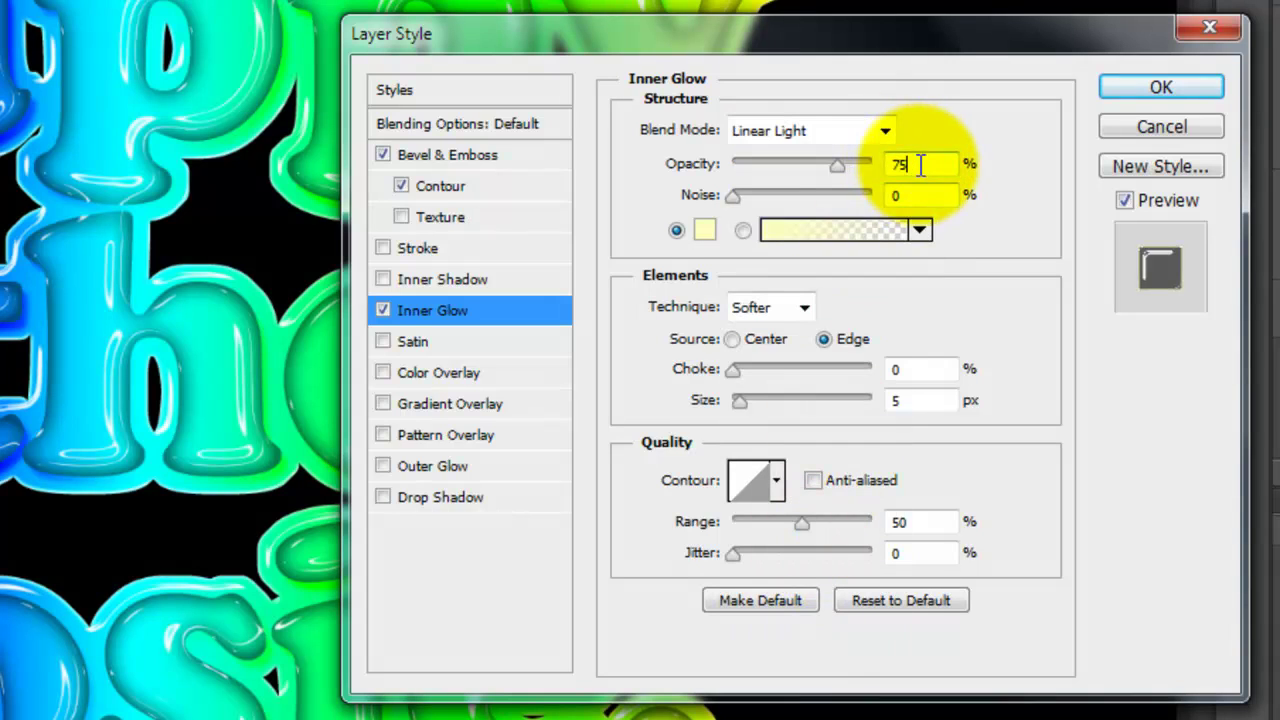
key("BackSpace")
key("BackSpace")
type("20")
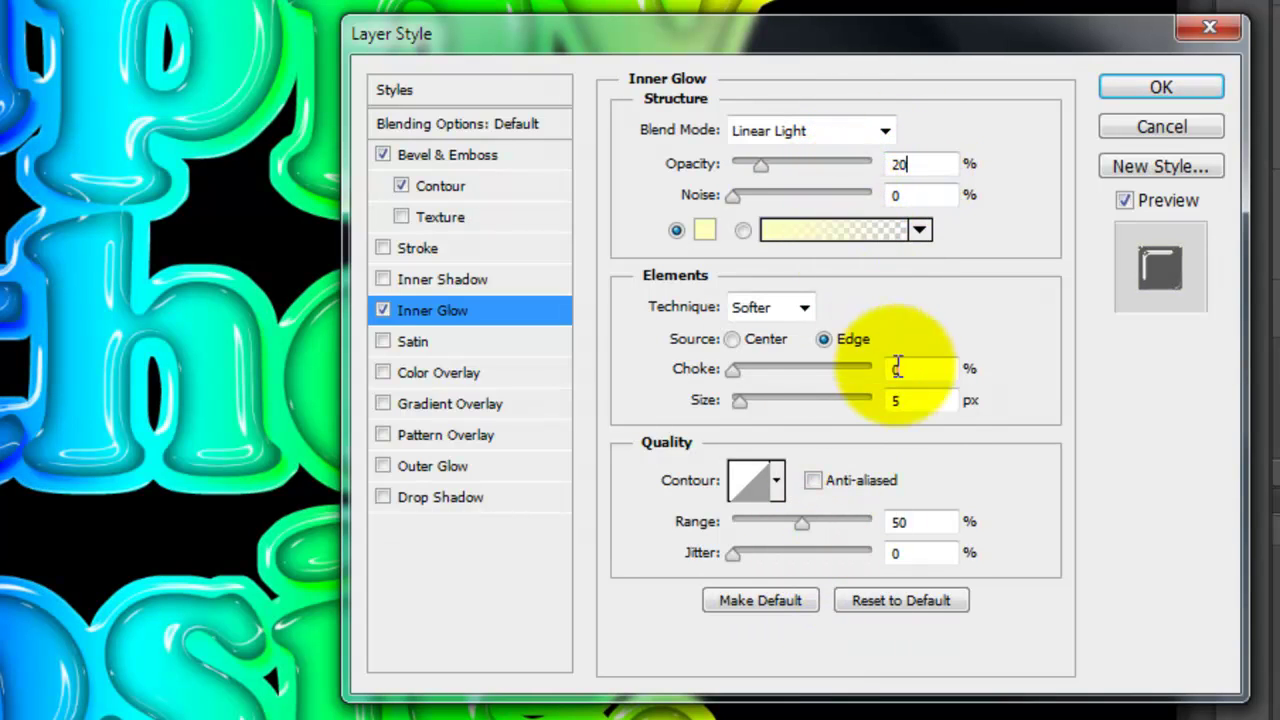
double_click(897, 400)
type("18")
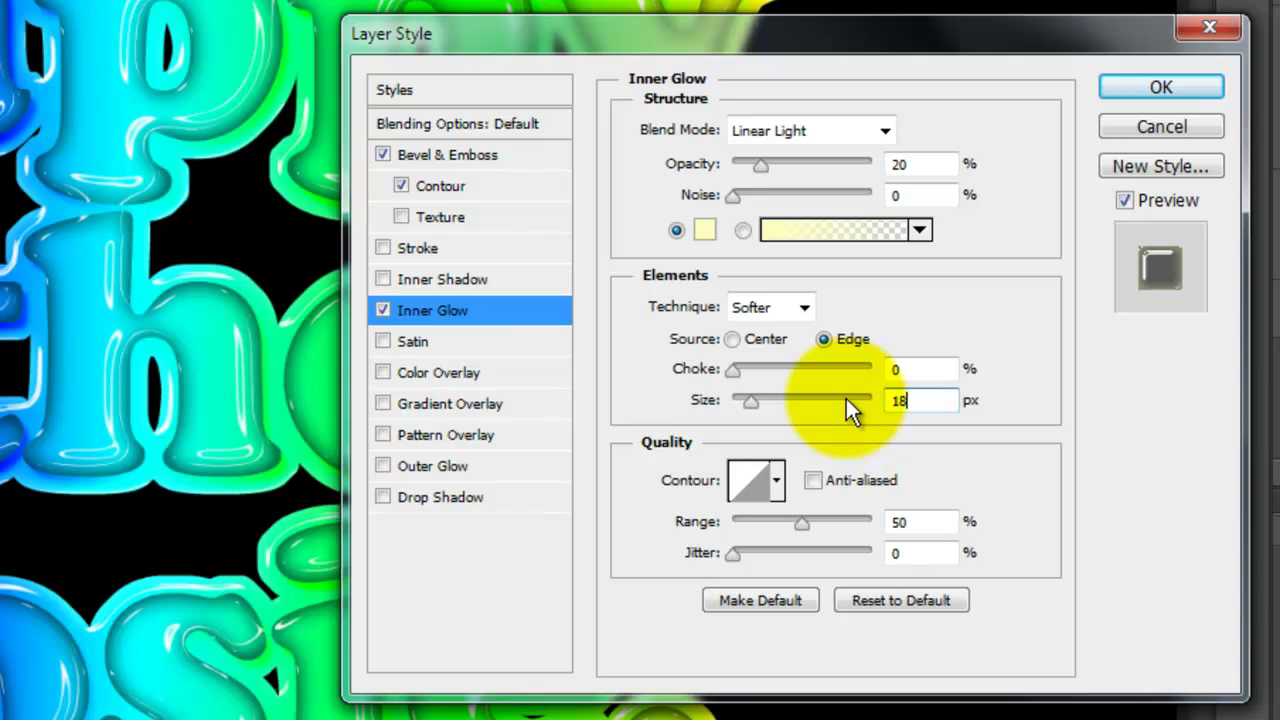
- Turn on Satin in Linear Light mode at 30% opacity with a 90° angle
left_click(411, 340)
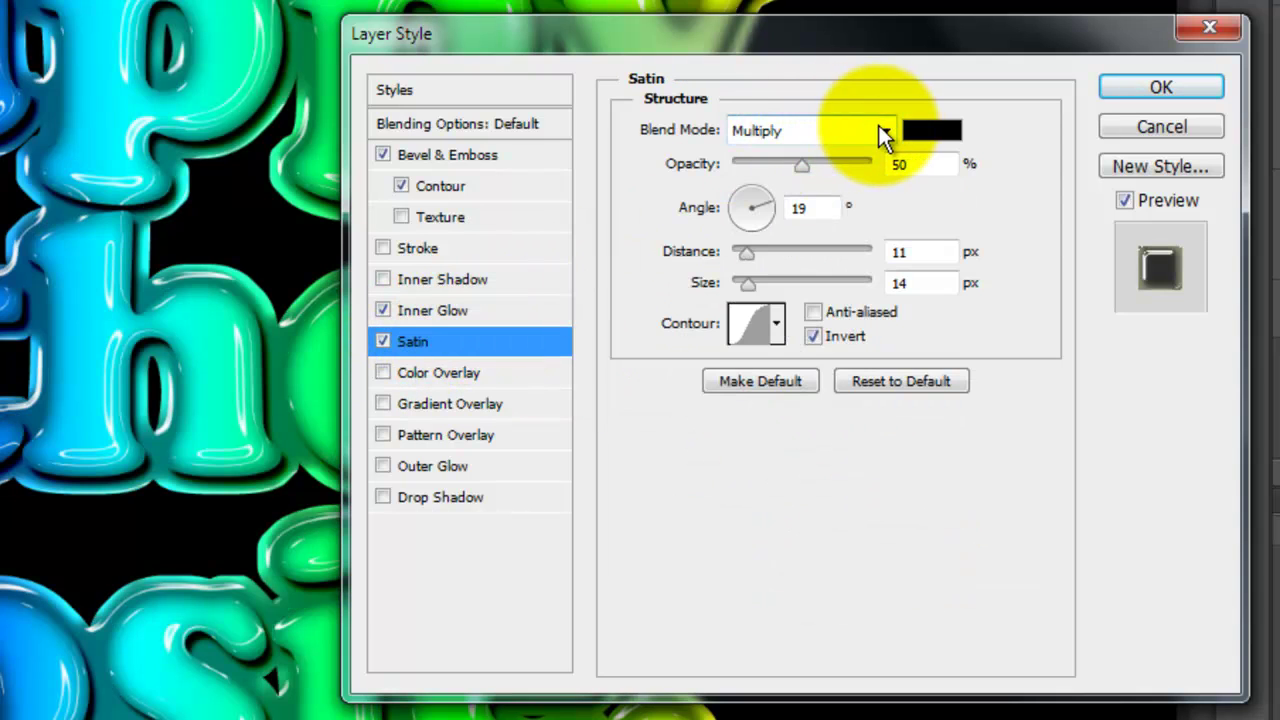
left_click(880, 128)
left_click(801, 590)
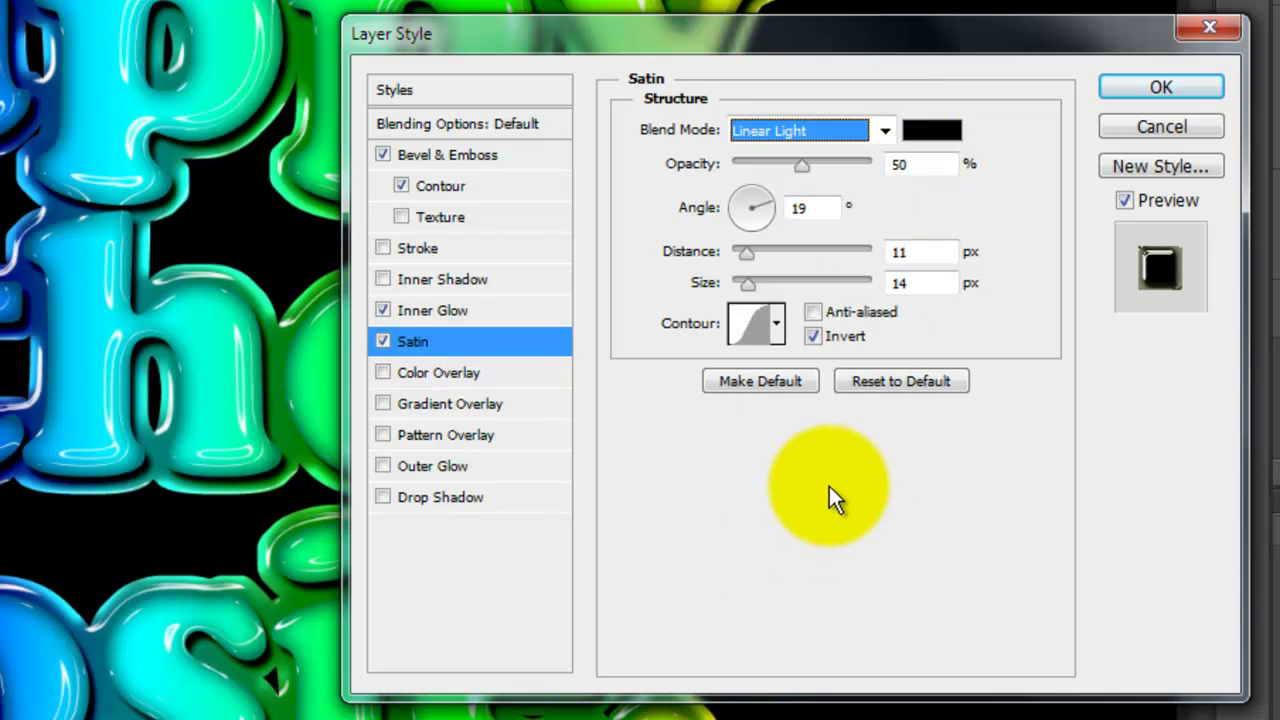
double_click(905, 164)
type("30")
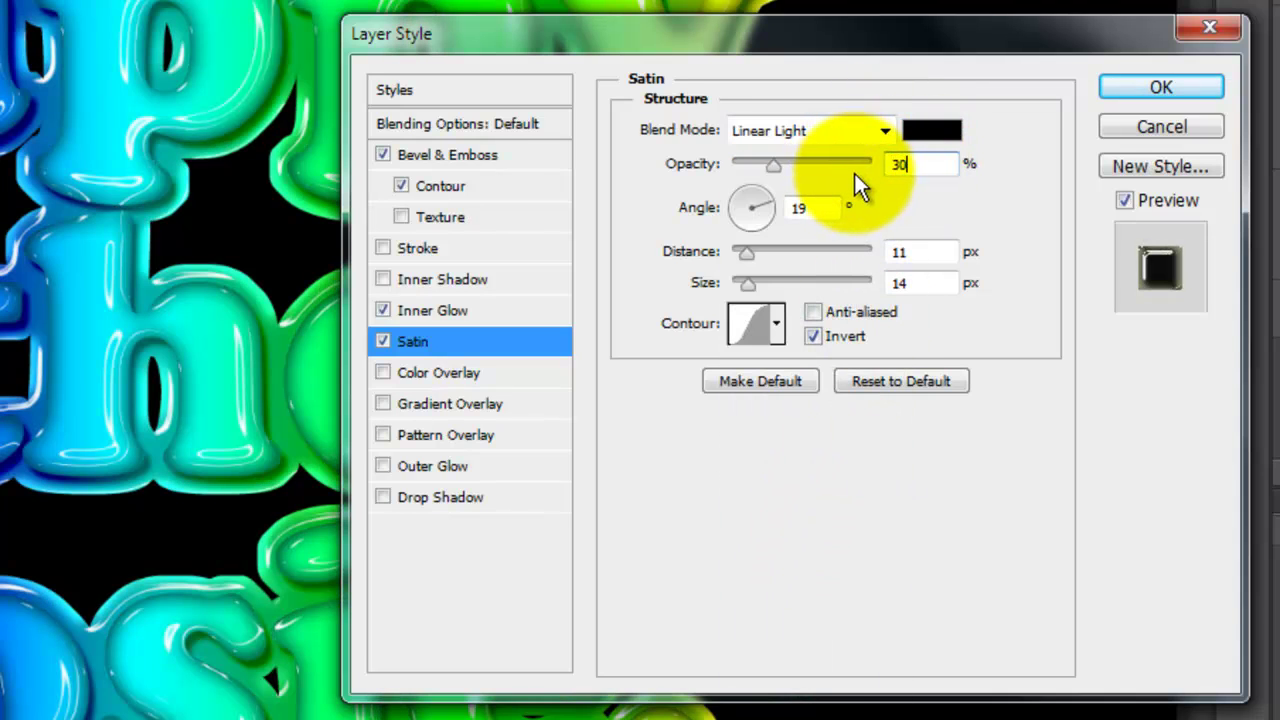
left_click(758, 196)
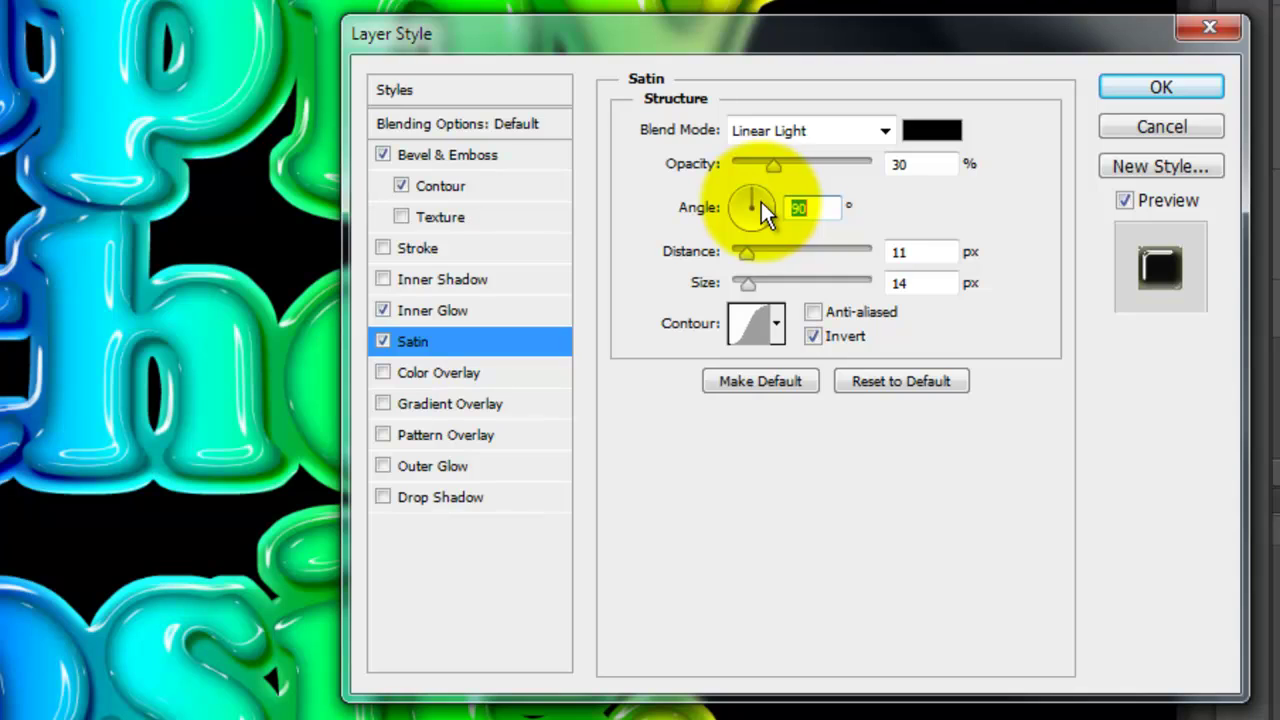
- Set satin distance 4 px, size 10 px and the Rolling Slope - Descending contour
double_click(905, 251)
type("4")
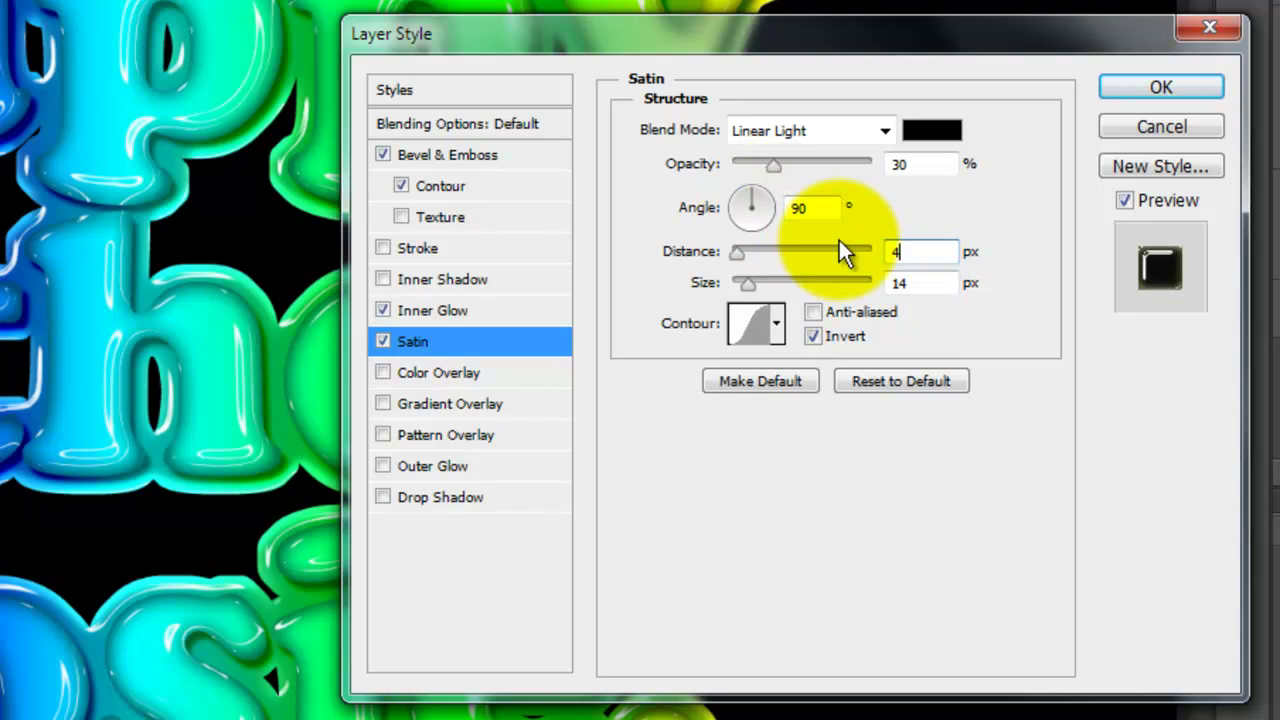
double_click(897, 283)
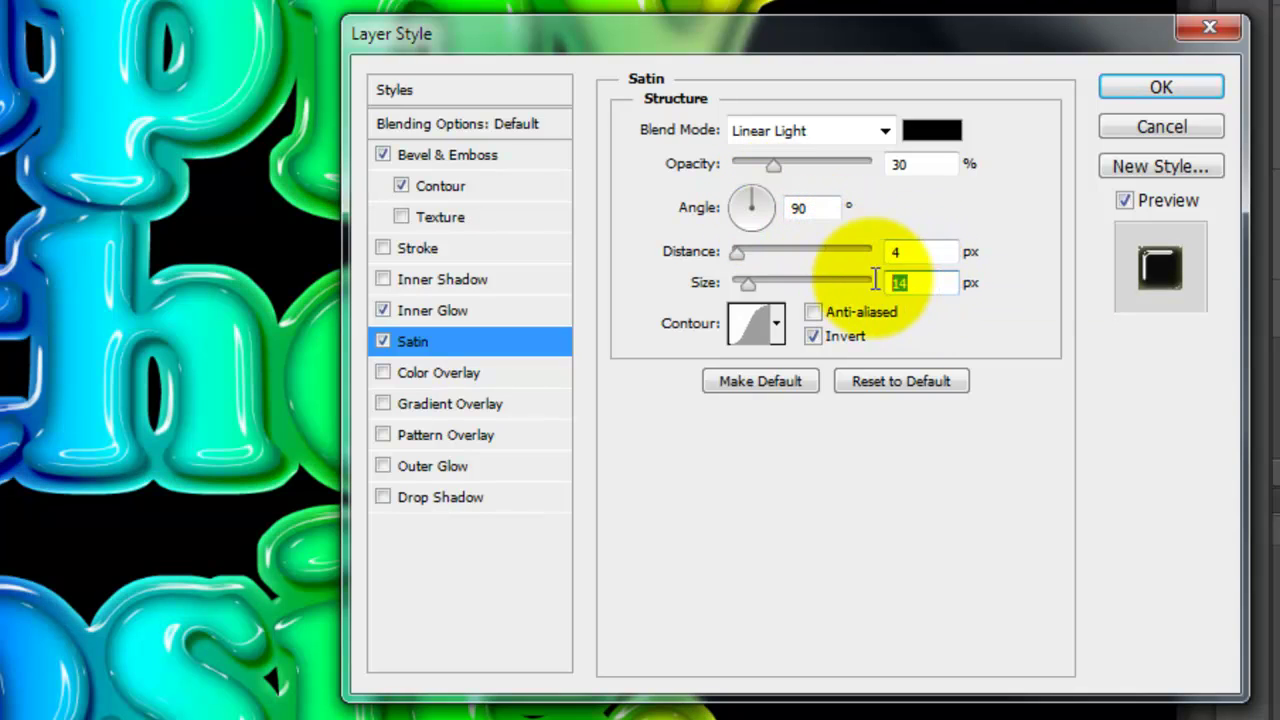
type("10")
left_click(776, 323)
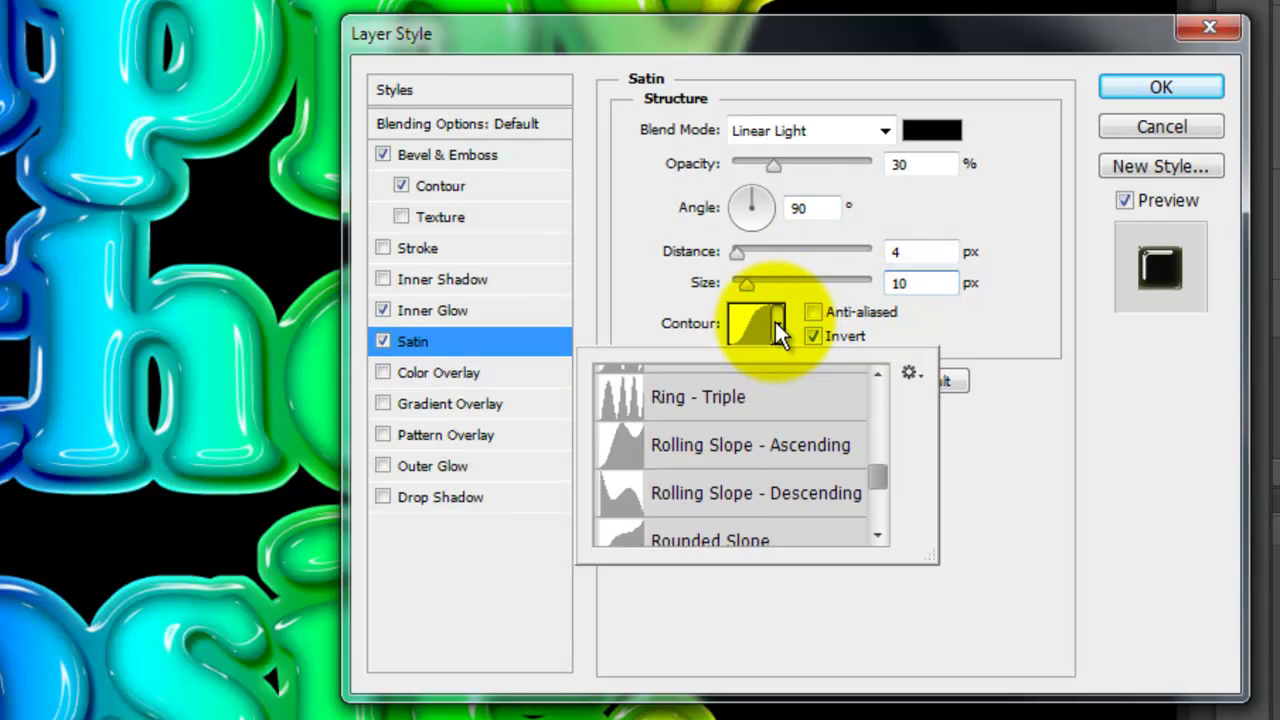
left_click(750, 488)
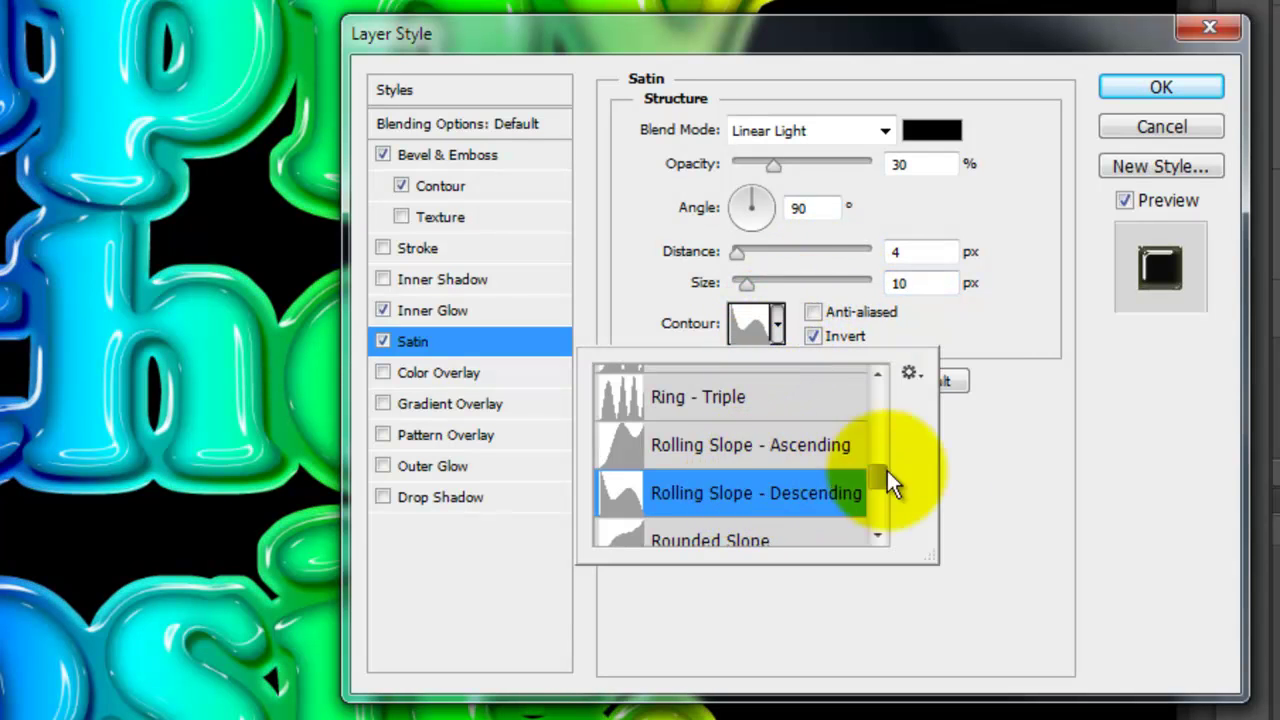